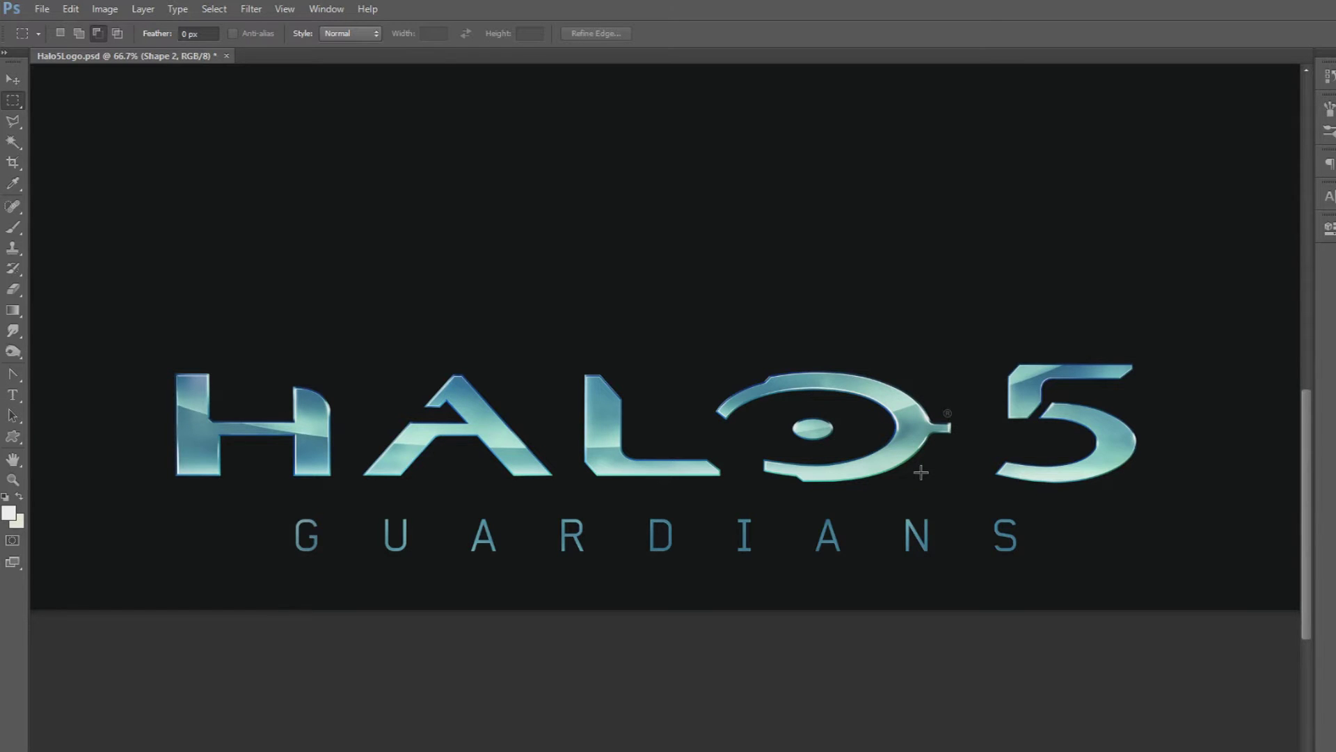
Check the document's pixel dimensions in the Image Size settings without changing them
{"action": "key", "text": "ctrl+minus"}
{"action": "left_click", "coordinate": [284, 8]}
{"action": "key", "text": "ctrl+alt+i"}
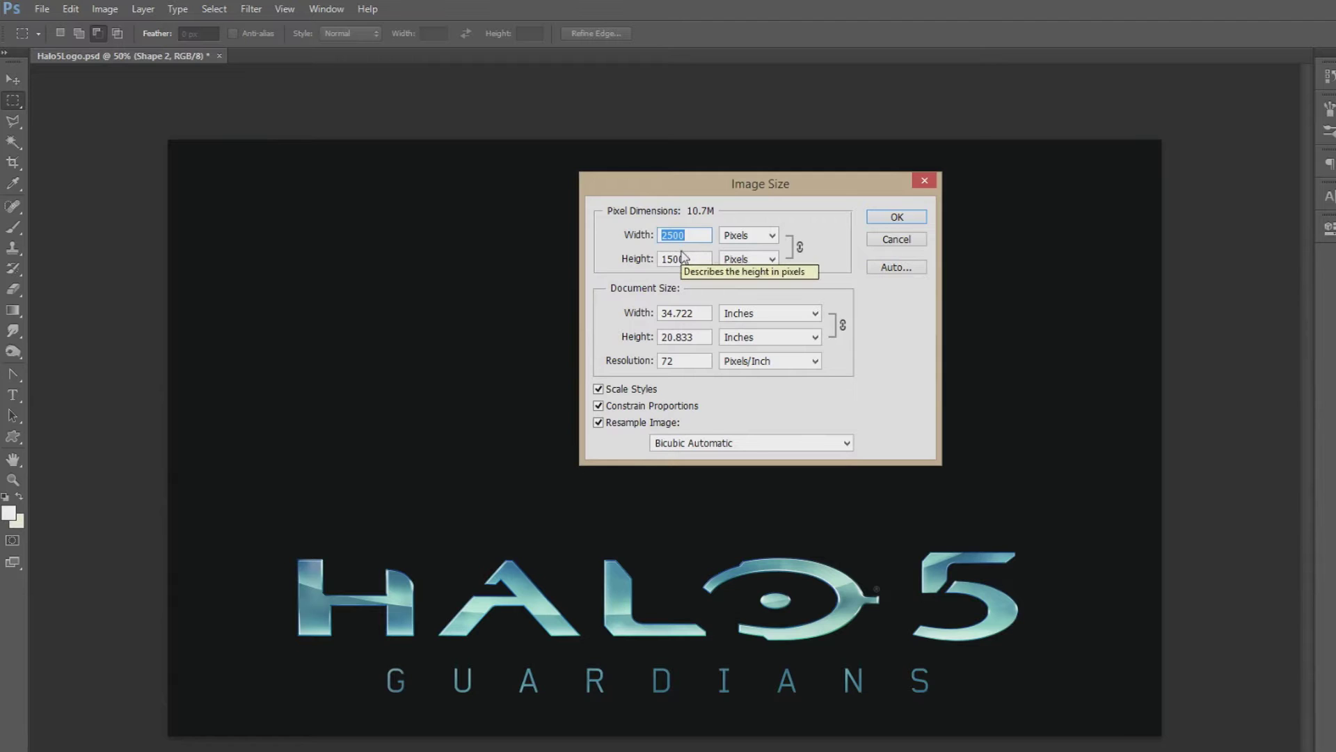
{"action": "left_click", "coordinate": [895, 237]}
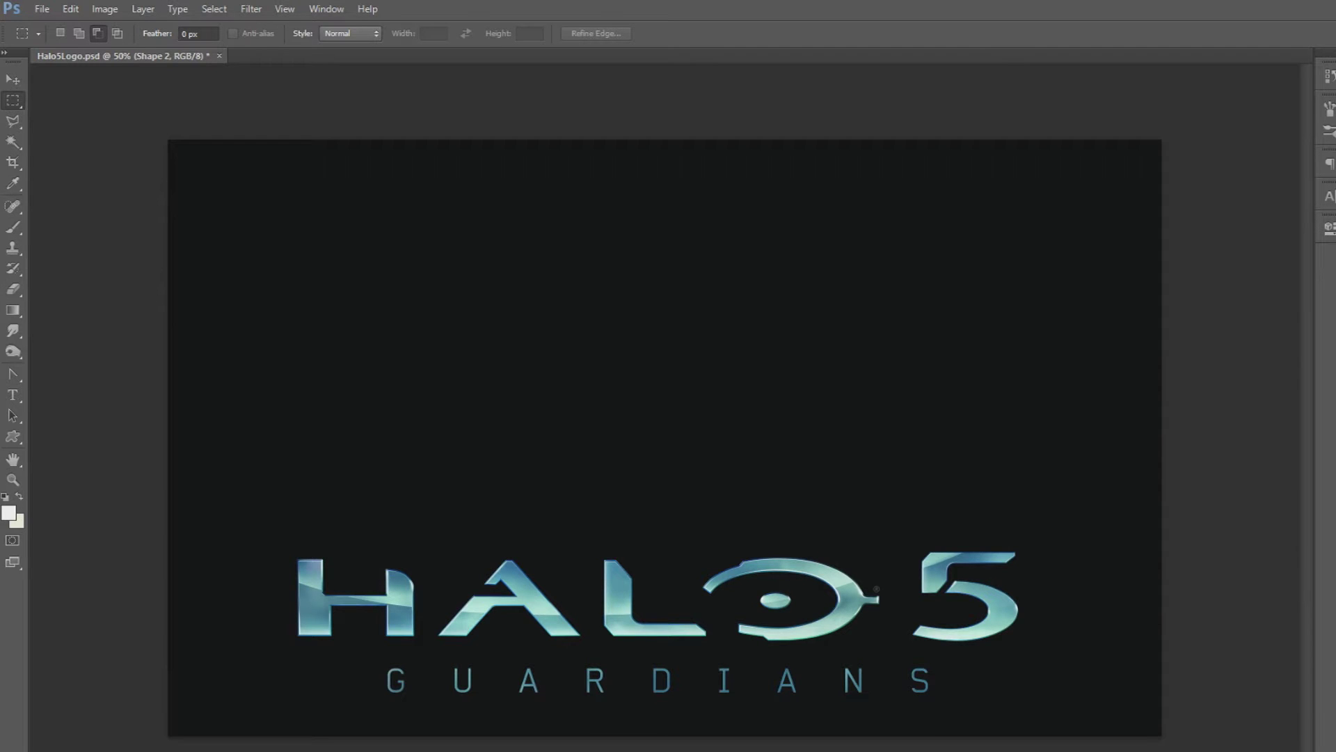
{"action": "key", "text": "ctrl+v"}
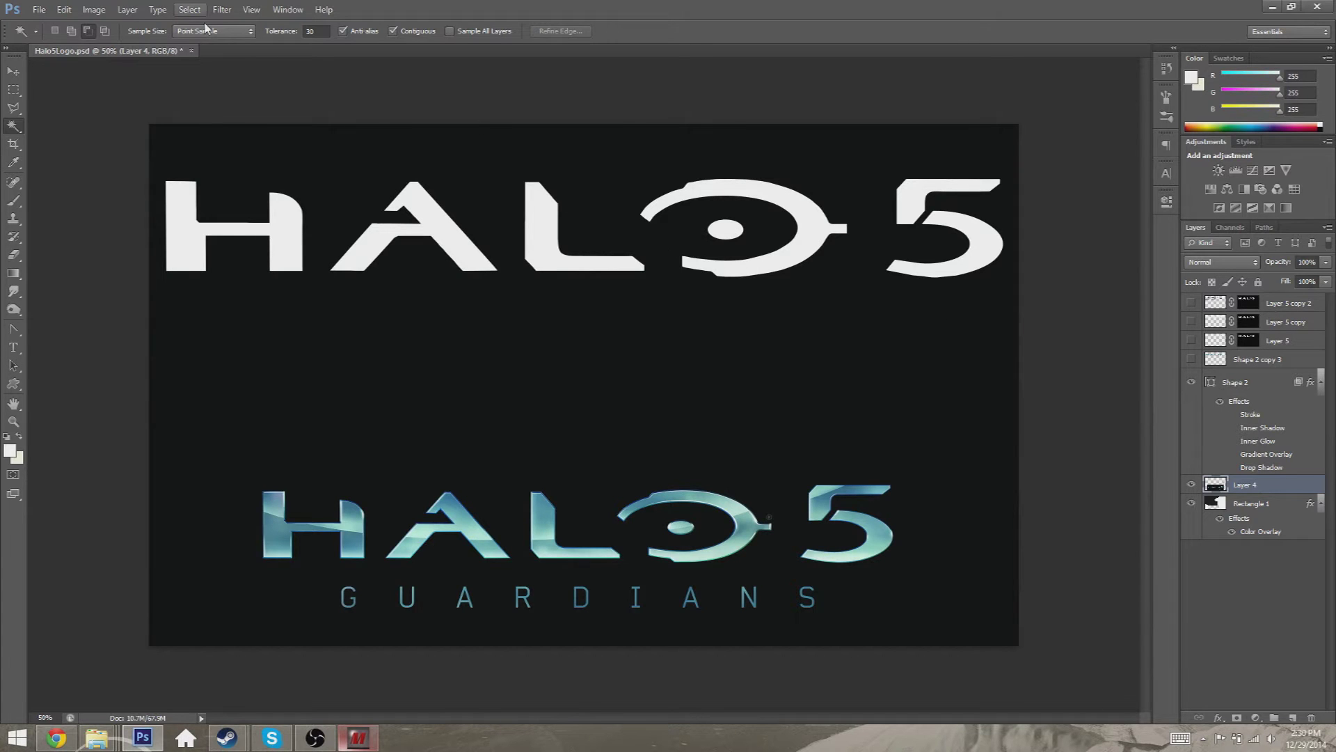
Turn on the Gradient Overlay effect in the layer style of the Shape 2 logo layer
{"action": "left_click", "coordinate": [251, 9]}
{"action": "left_click", "coordinate": [279, 110]}
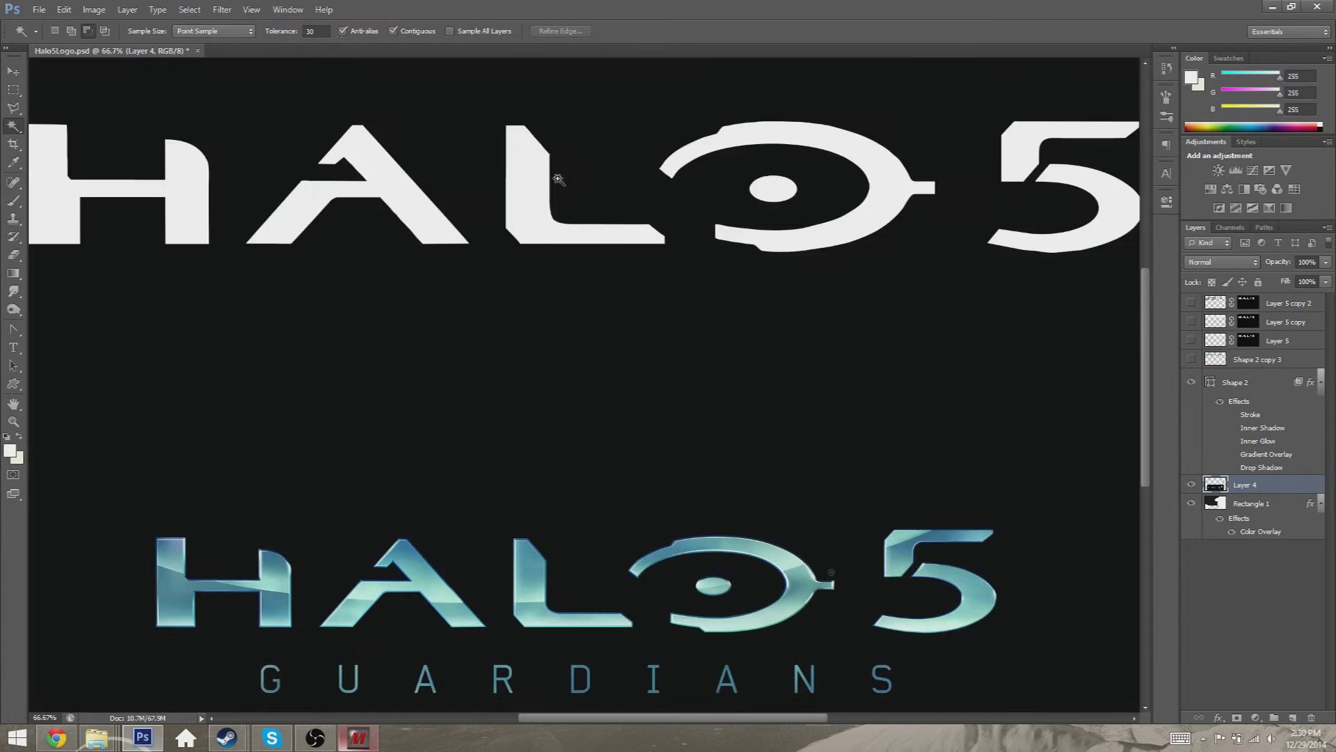
{"action": "scroll", "coordinate": [554, 195], "scroll_direction": "up", "scroll_amount": 2}
{"action": "left_click_drag", "start_coordinate": [808, 718], "coordinate": [787, 718]}
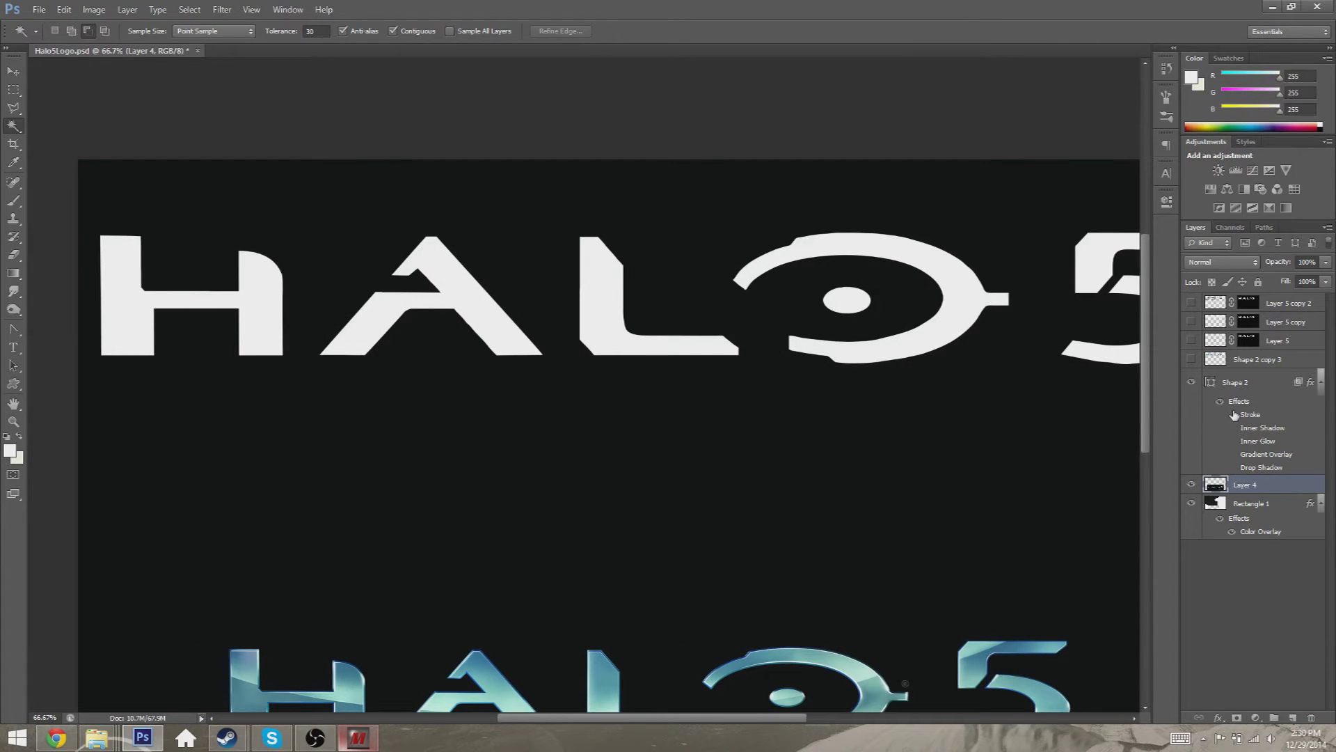
{"action": "right_click", "coordinate": [1241, 382]}
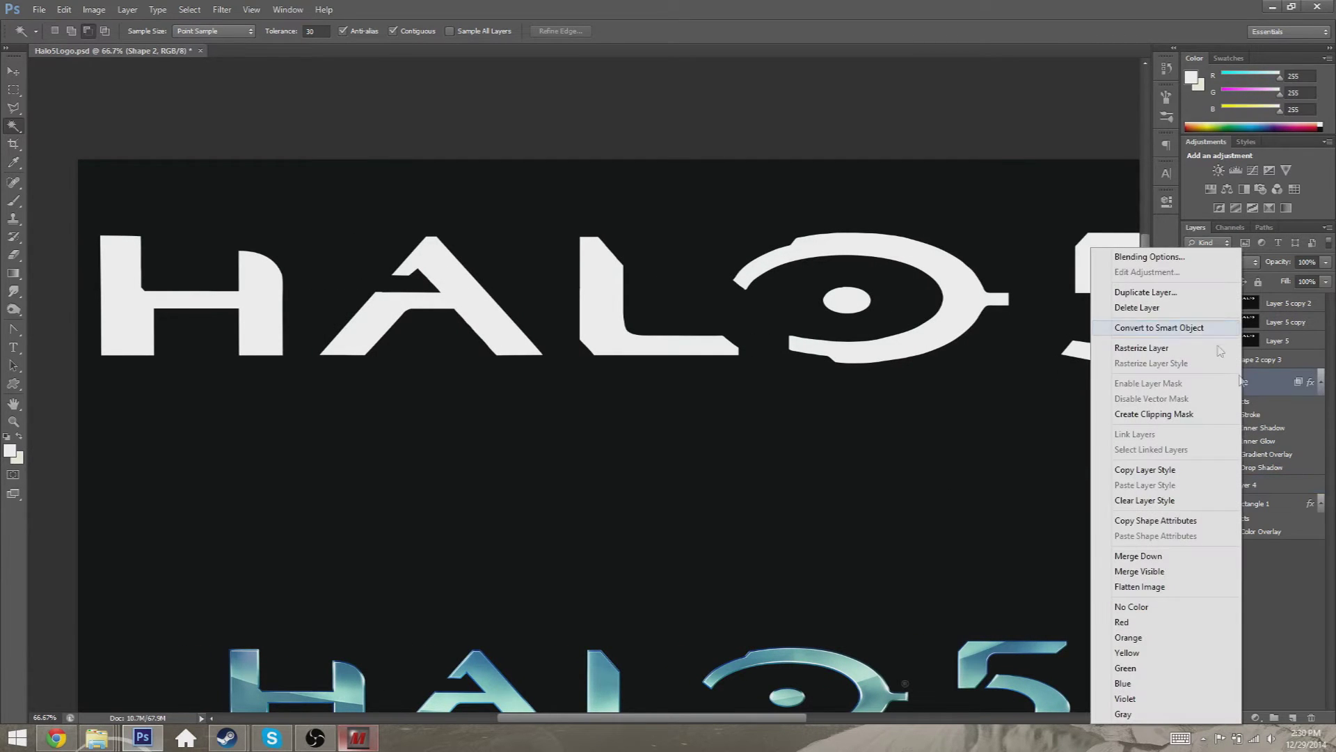
{"action": "left_click", "coordinate": [1148, 256]}
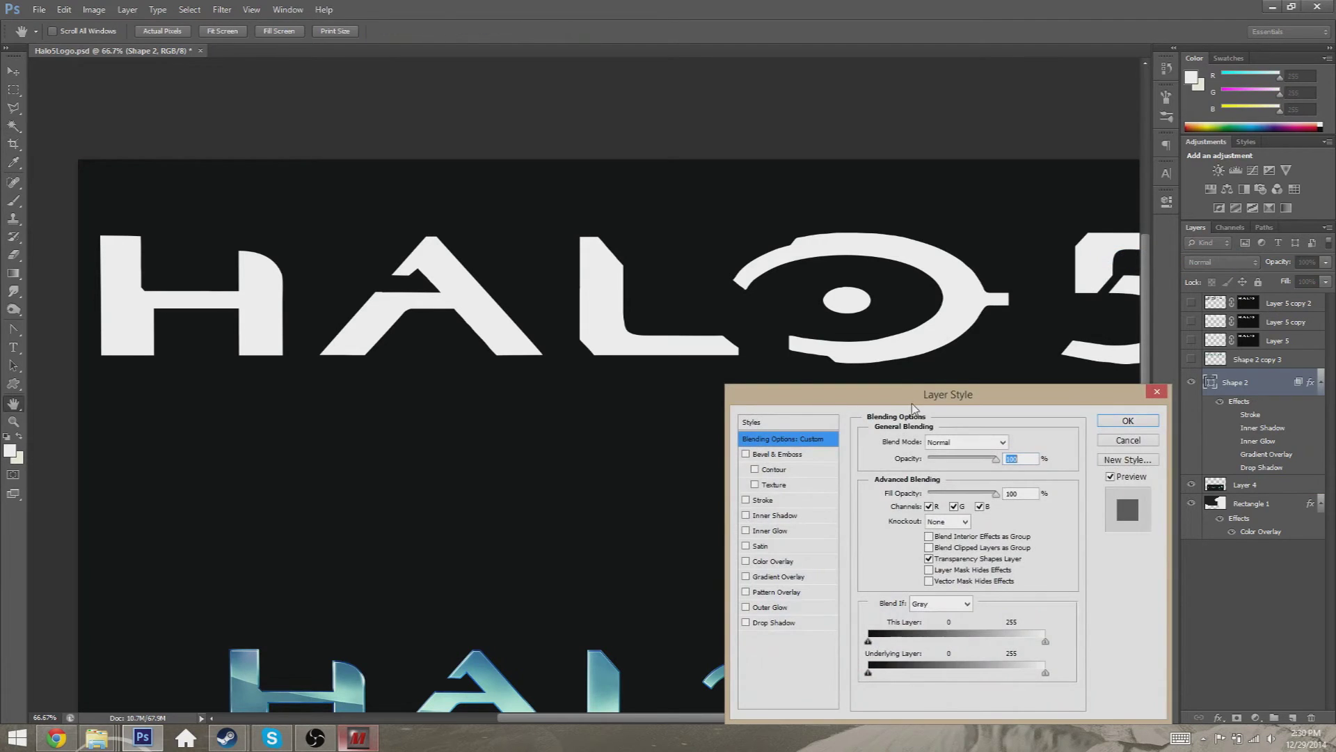
{"action": "left_click_drag", "start_coordinate": [913, 407], "coordinate": [876, 206]}
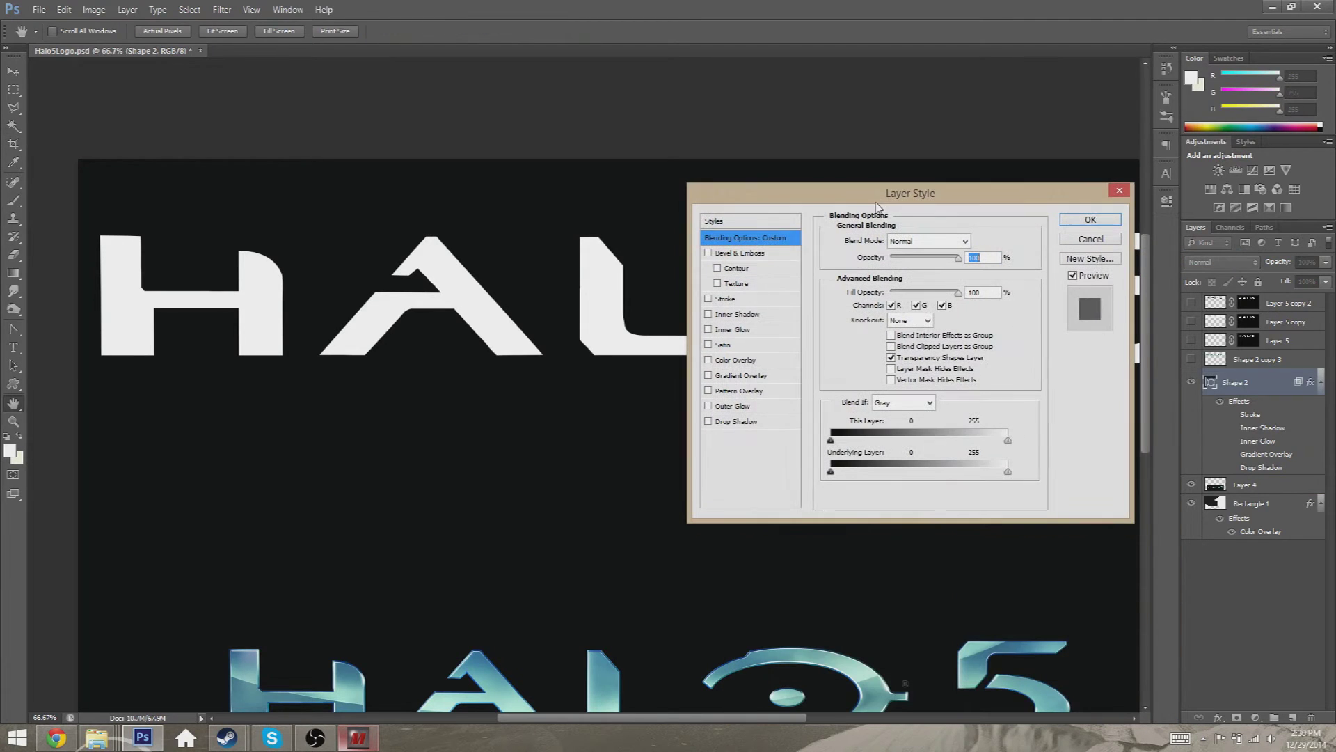
{"action": "left_click", "coordinate": [708, 376]}
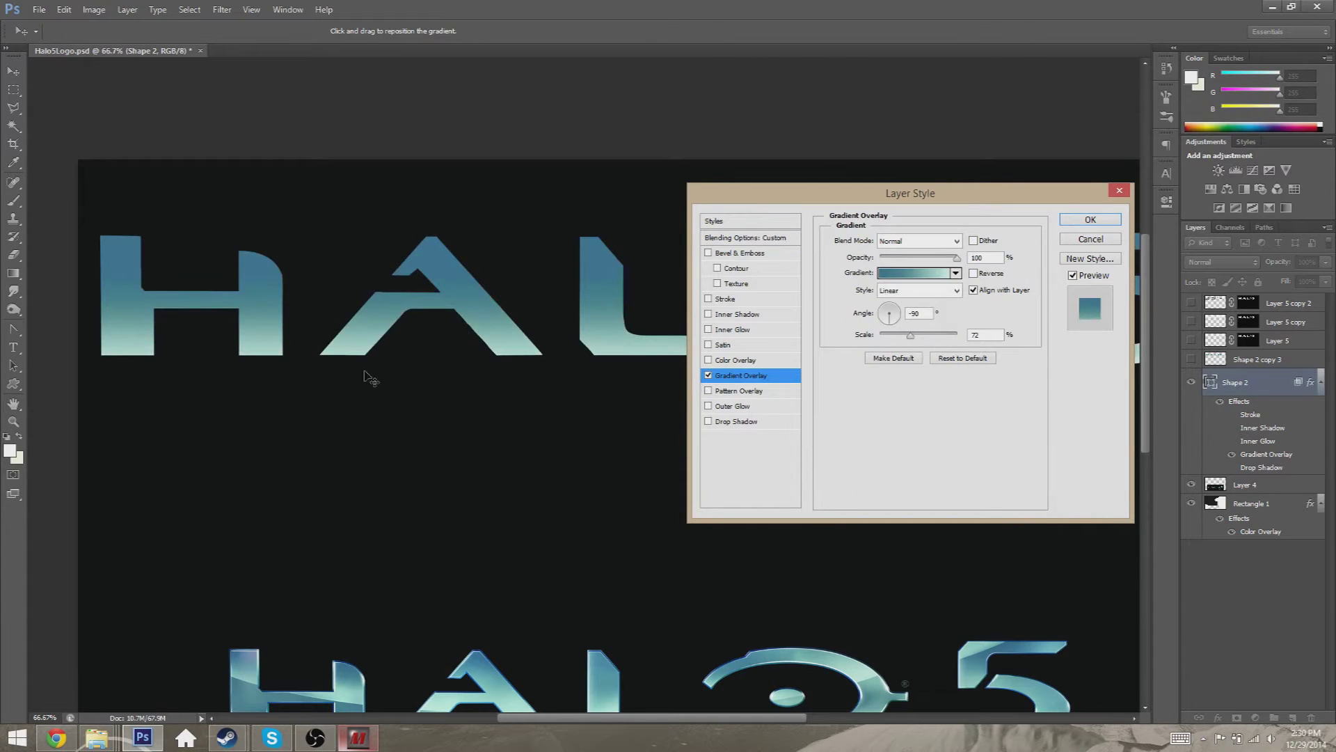
Inspect the overlay gradient's colour stops and the hex colour of its first stop
{"action": "left_click", "coordinate": [939, 274]}
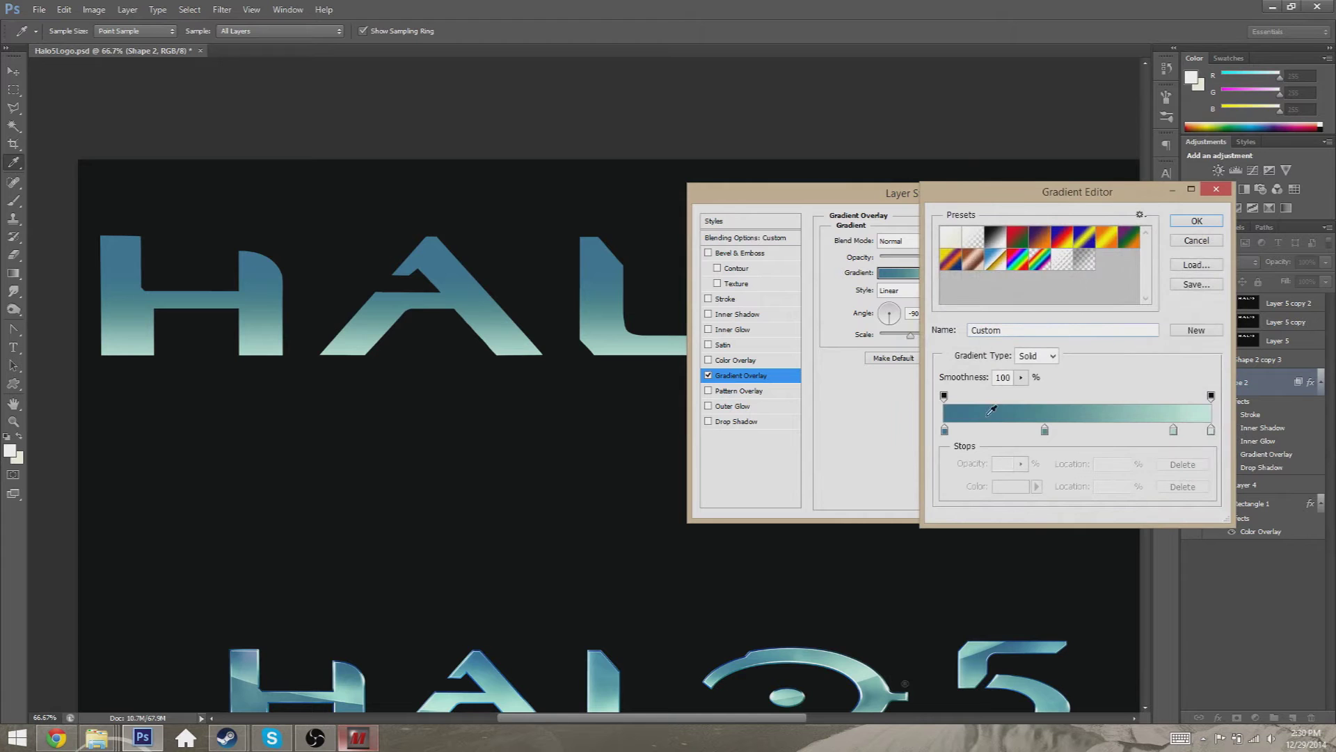
{"action": "left_click_drag", "start_coordinate": [982, 197], "coordinate": [782, 157]}
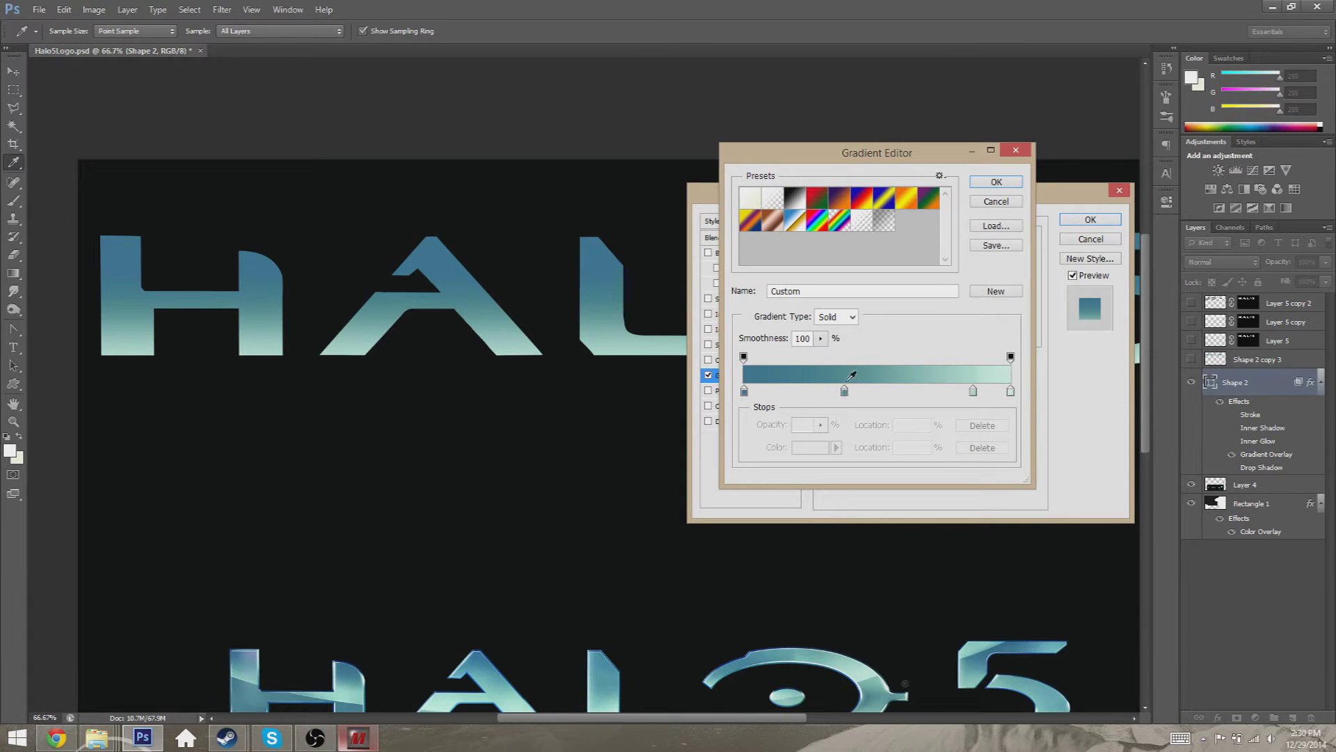
{"action": "left_click", "coordinate": [745, 393]}
{"action": "double_click", "coordinate": [745, 392]}
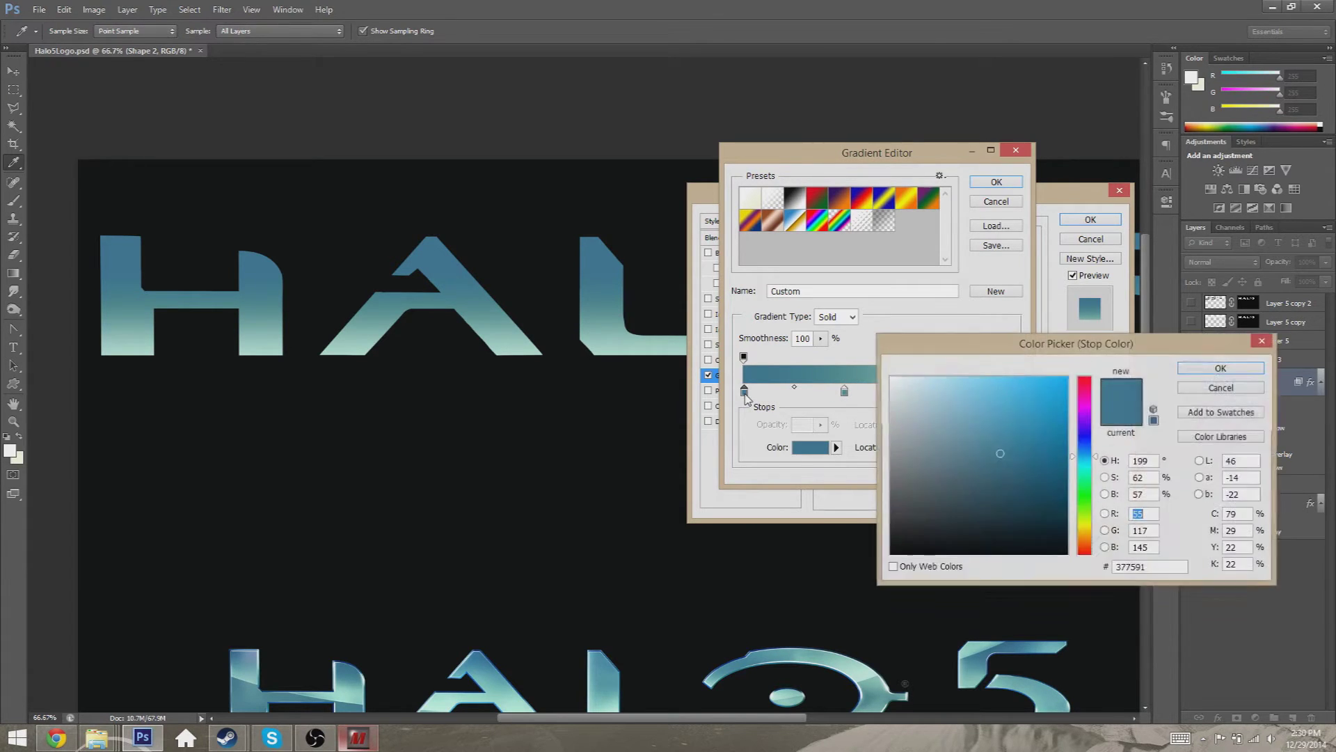
{"action": "double_click", "coordinate": [1143, 566]}
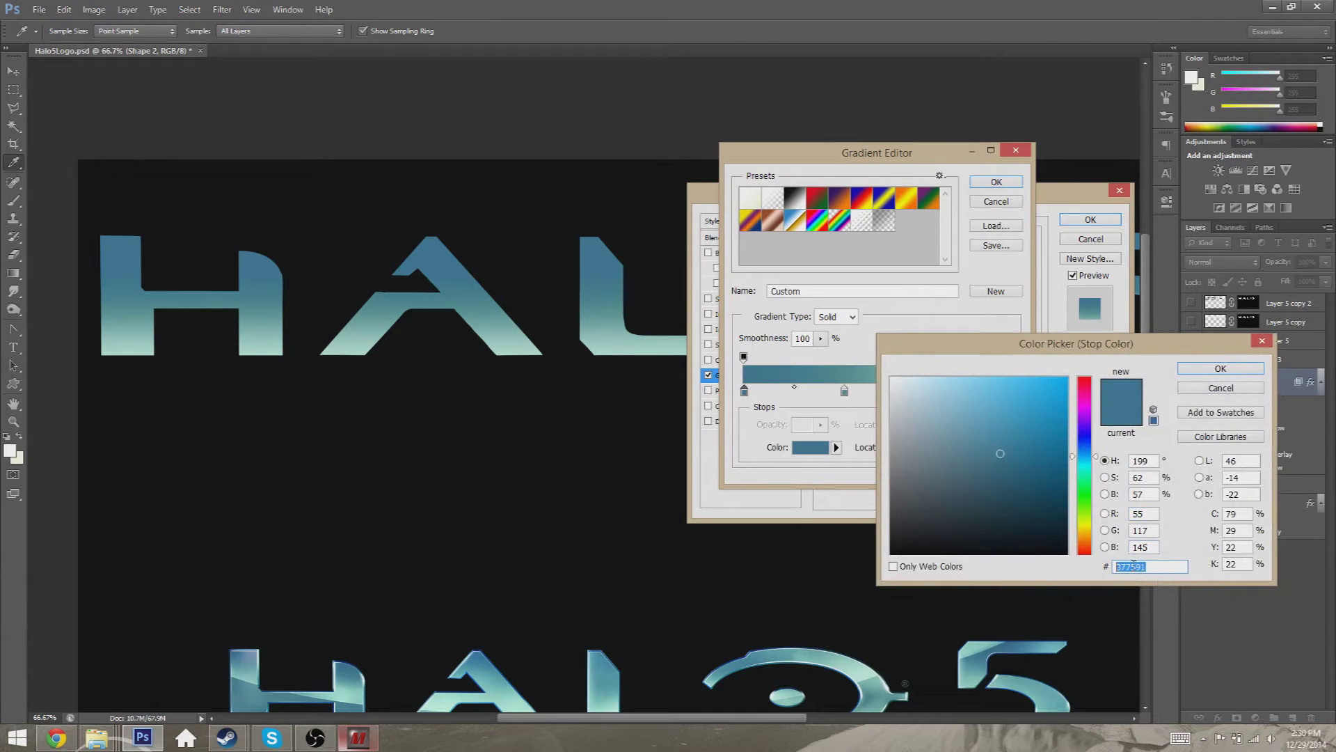
{"action": "left_click", "coordinate": [1154, 567]}
{"action": "left_click", "coordinate": [1221, 388]}
{"action": "key", "text": "Return"}
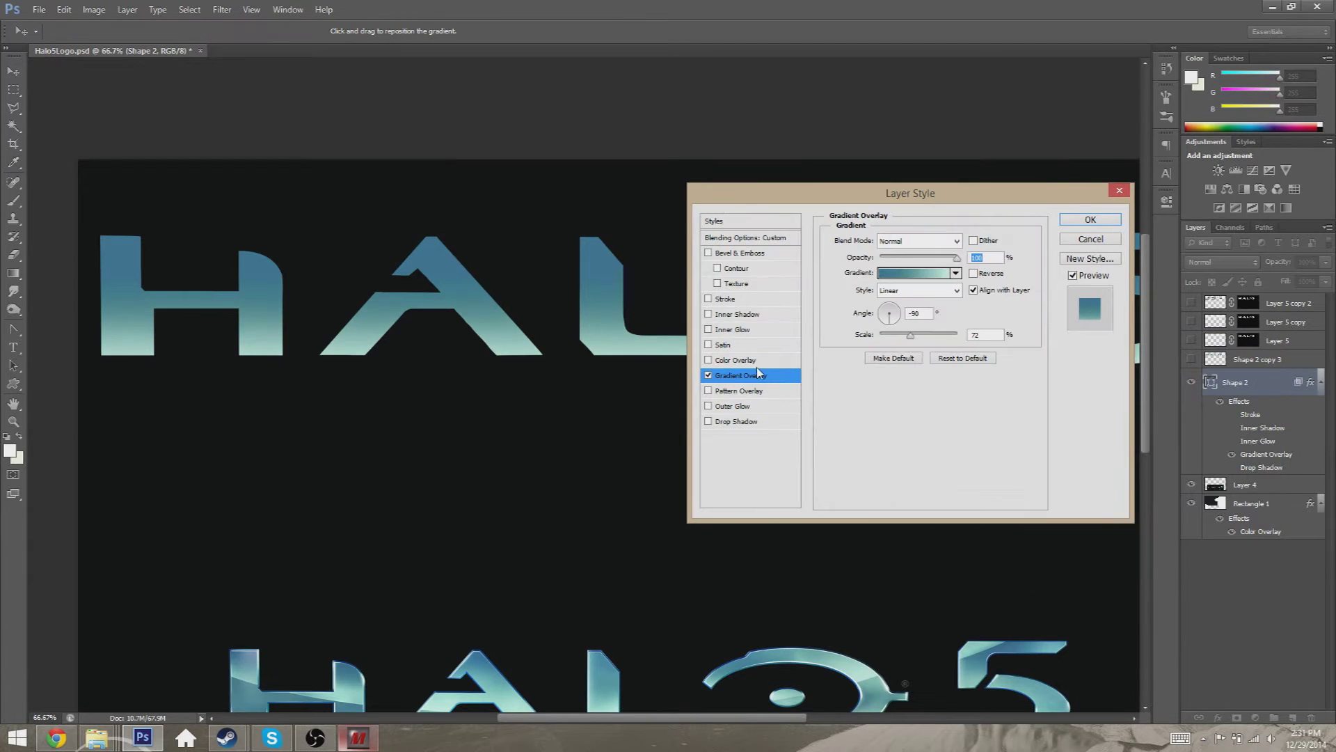
Enable Inner Glow and Inner Shadow on the Shape 2 layer and show the Inner Shadow settings
{"action": "left_click", "coordinate": [727, 332]}
{"action": "left_click", "coordinate": [709, 330]}
{"action": "left_click", "coordinate": [710, 331]}
{"action": "left_click", "coordinate": [709, 331]}
{"action": "left_click", "coordinate": [709, 330]}
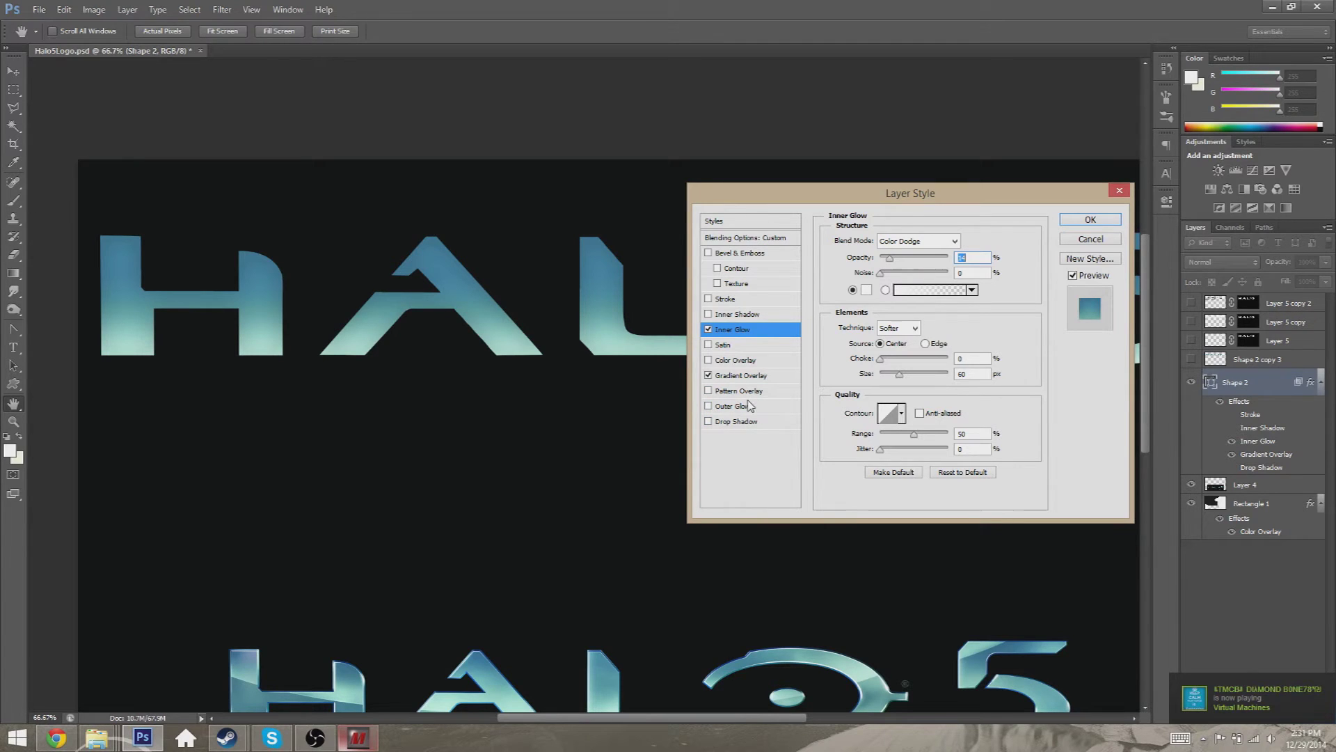
{"action": "left_click", "coordinate": [709, 314]}
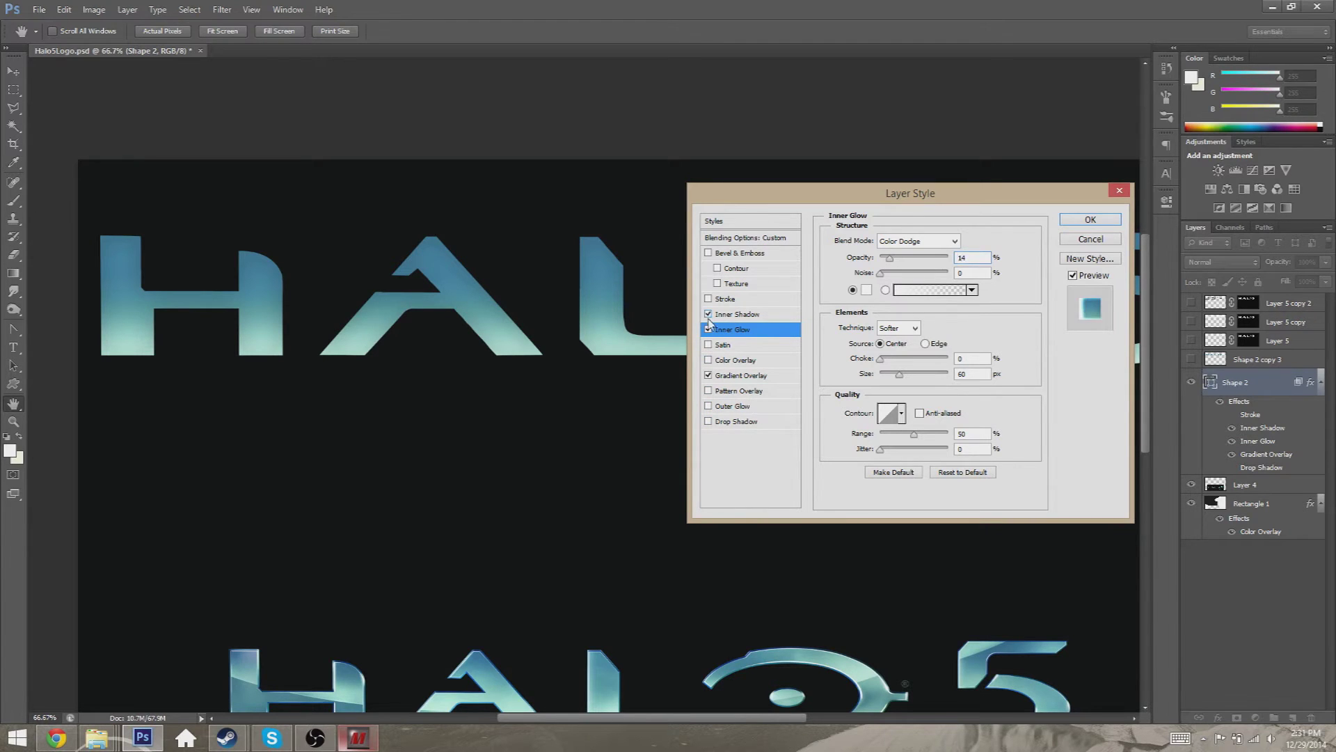
{"action": "left_click", "coordinate": [748, 317]}
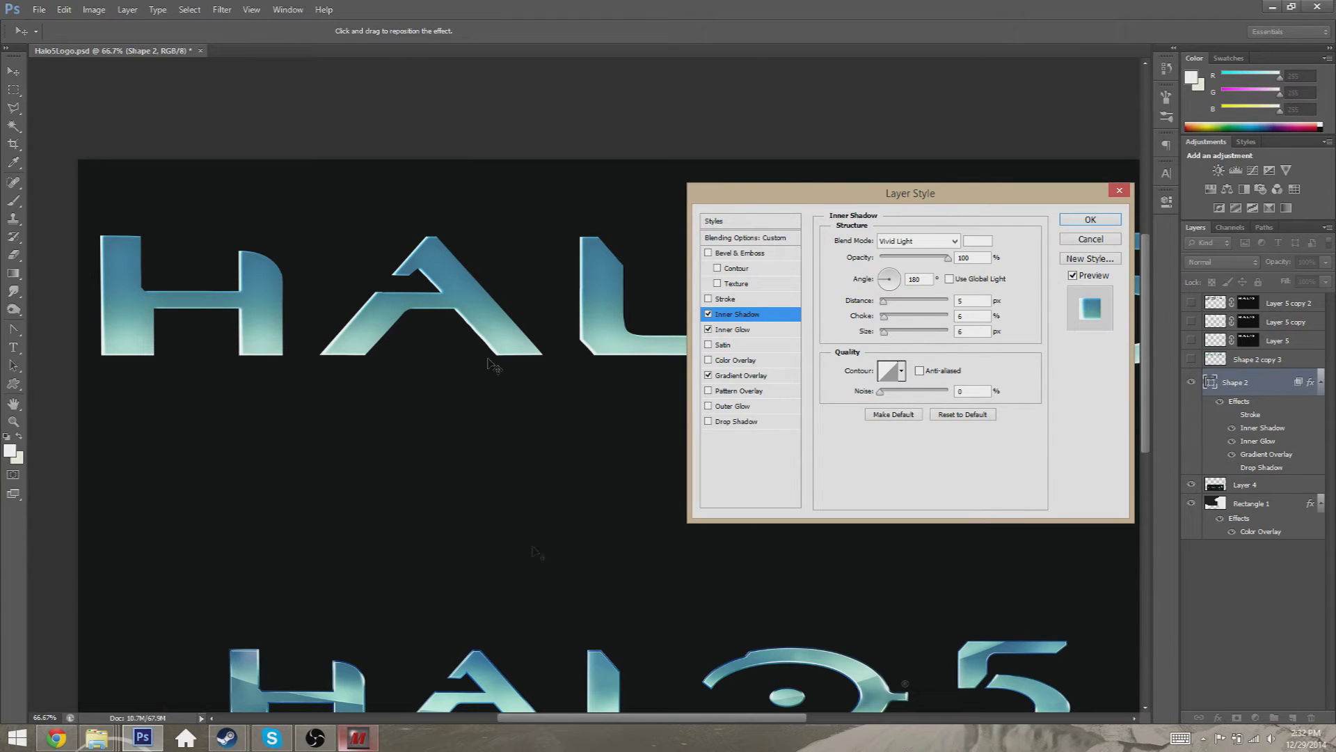
Try a different angle and global light on the inner shadow, restoring the 180° angle without global light
{"action": "left_click", "coordinate": [888, 280]}
{"action": "type", "text": "129"}
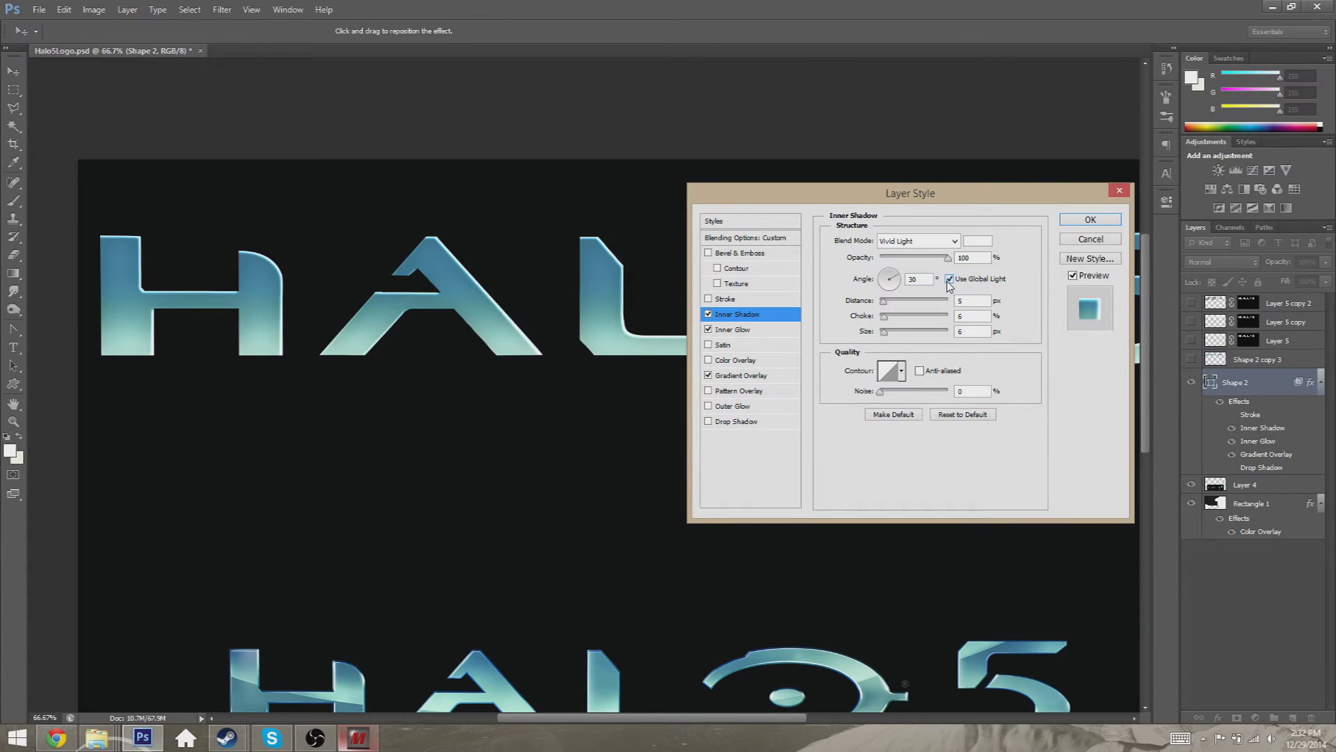
{"action": "left_click_drag", "start_coordinate": [884, 272], "coordinate": [881, 279]}
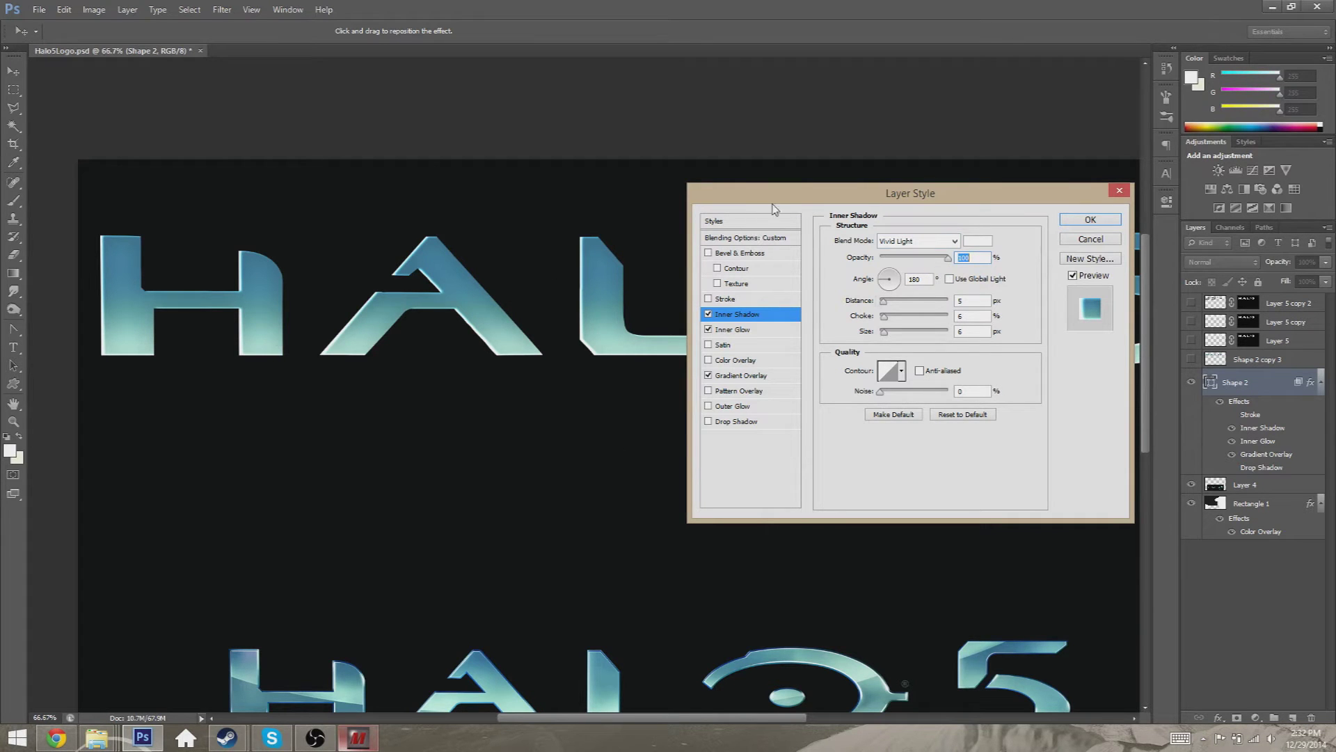
Try other choke and size amounts on the inner shadow, returning them to 6% and 6 px
{"action": "left_click_drag", "start_coordinate": [776, 206], "coordinate": [591, 391]}
{"action": "mouse_move", "coordinate": [524, 717]}
{"action": "left_mouse_down"}
{"action": "mouse_move", "coordinate": [559, 723]}
{"action": "mouse_move", "coordinate": [540, 722]}
{"action": "left_mouse_up"}
{"action": "left_click_drag", "start_coordinate": [668, 381], "coordinate": [745, 211]}
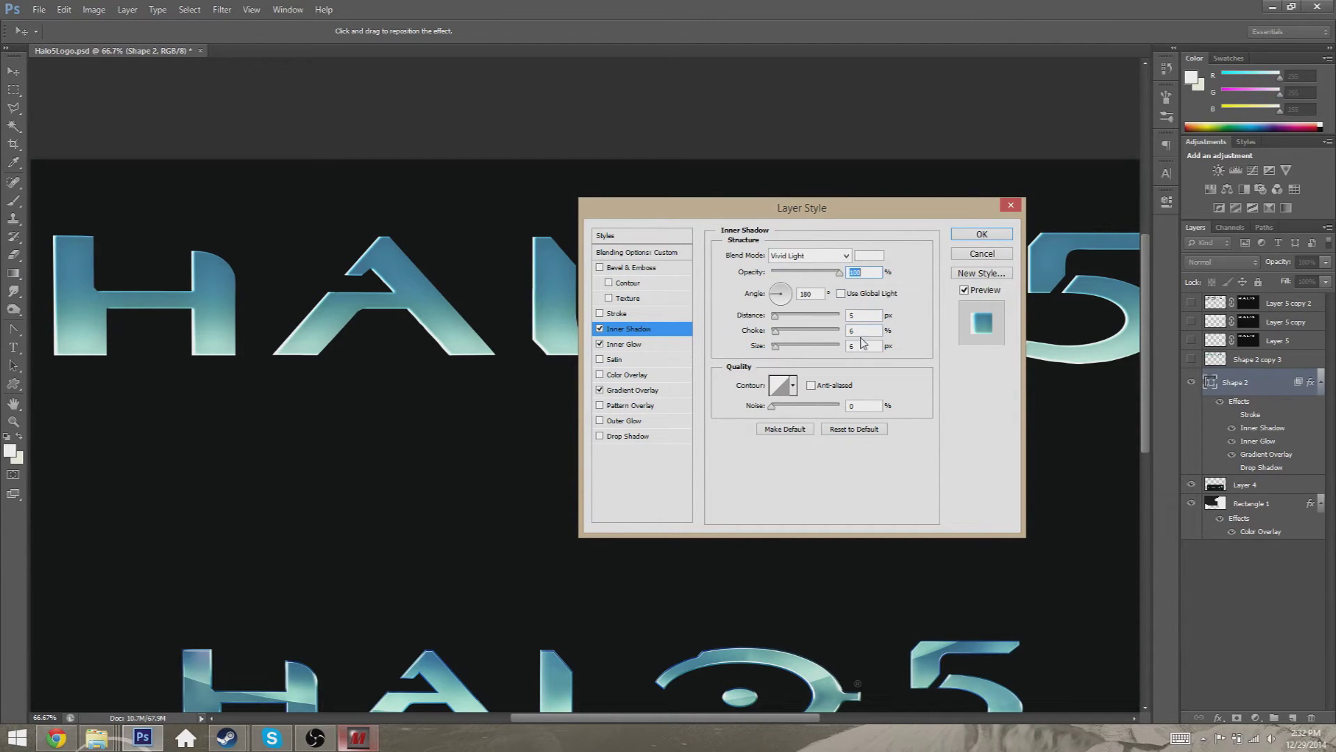
{"action": "mouse_move", "coordinate": [777, 334]}
{"action": "left_mouse_down"}
{"action": "mouse_move", "coordinate": [806, 346]}
{"action": "mouse_move", "coordinate": [773, 346]}
{"action": "left_mouse_up"}
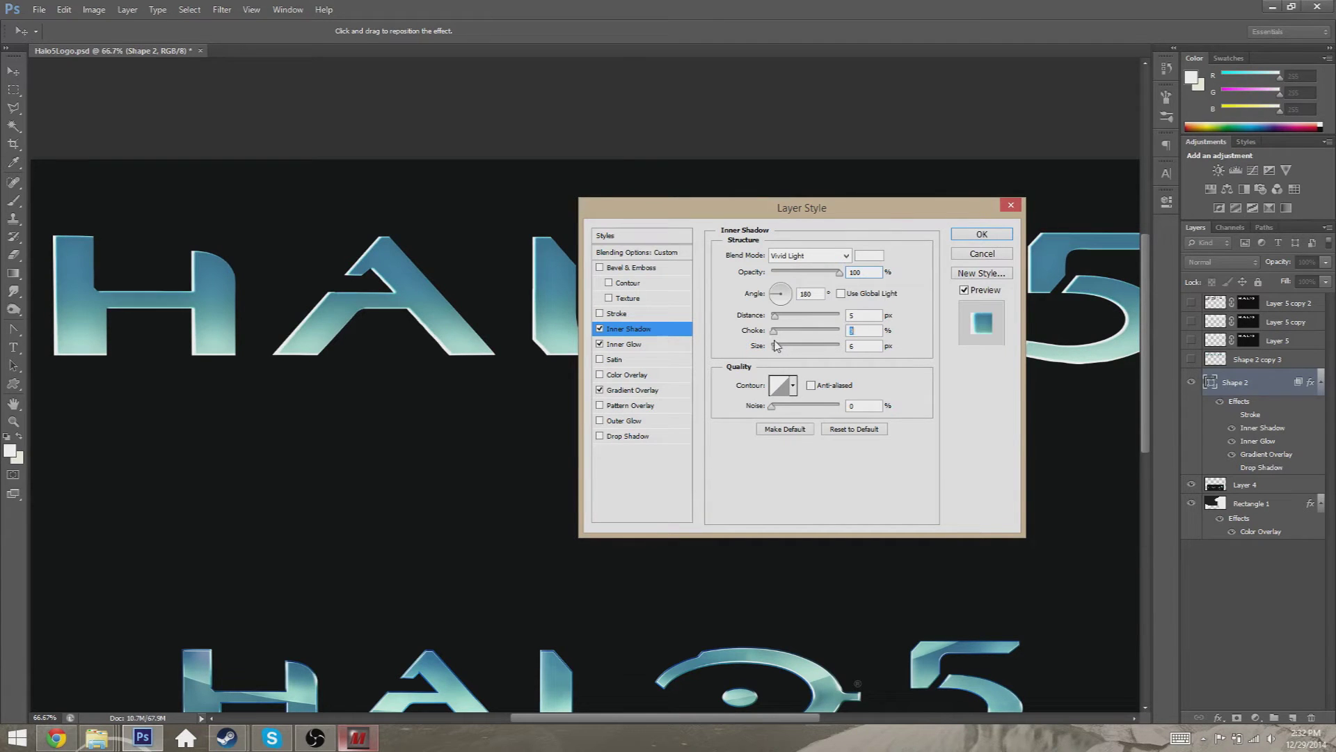
{"action": "type", "text": "8"}
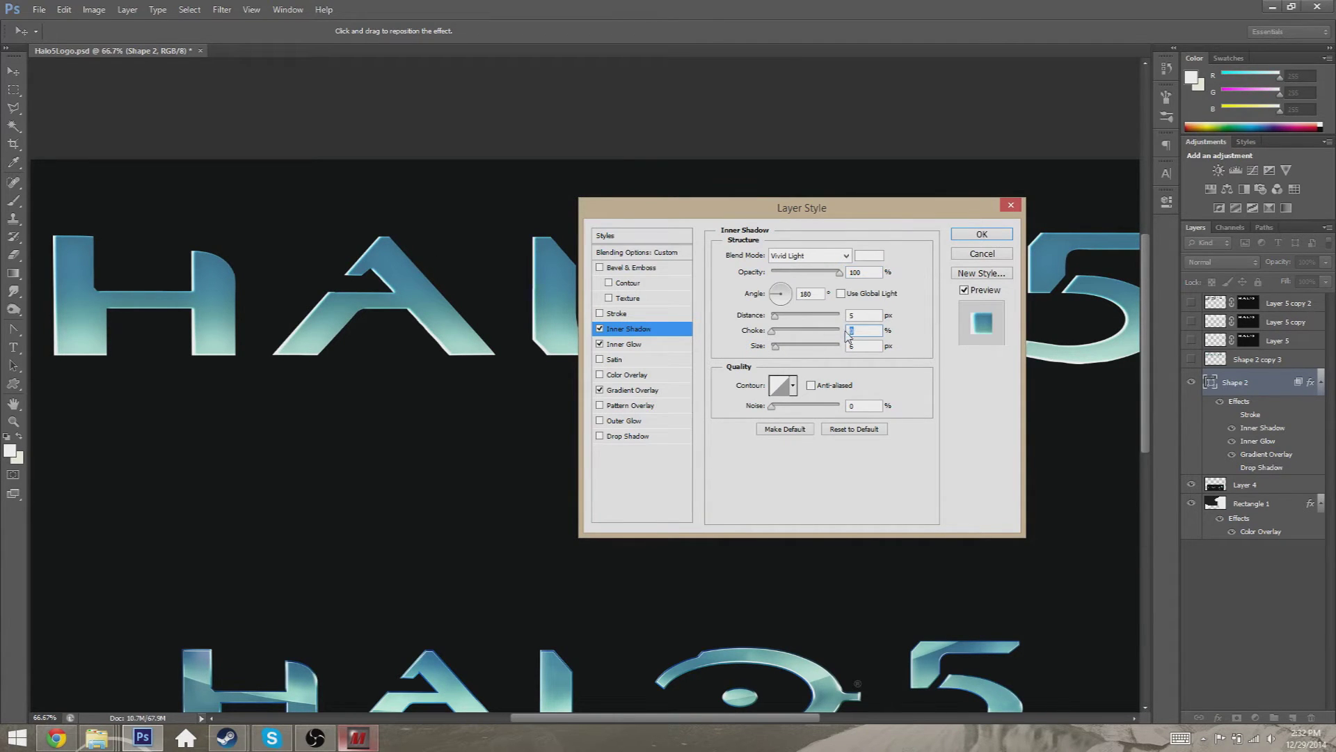
{"action": "left_click_drag", "start_coordinate": [775, 347], "coordinate": [778, 349]}
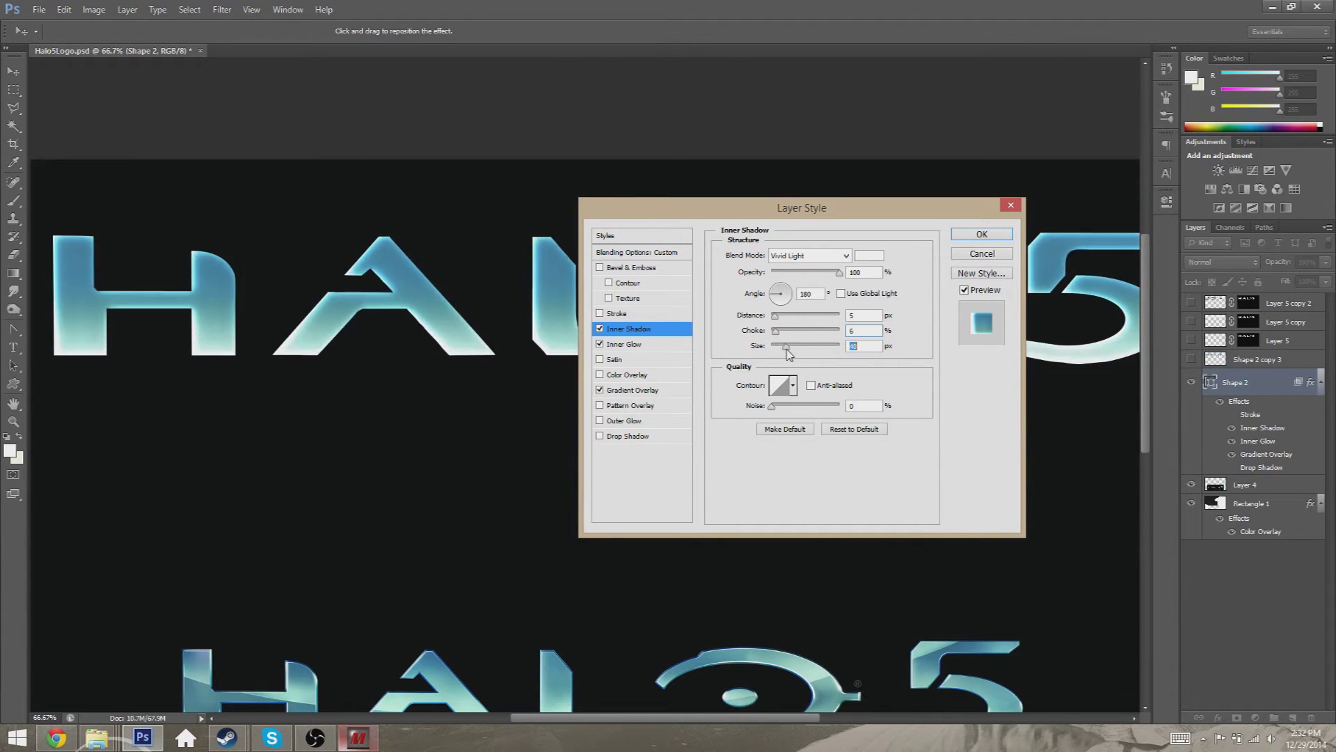
{"action": "type", "text": "6"}
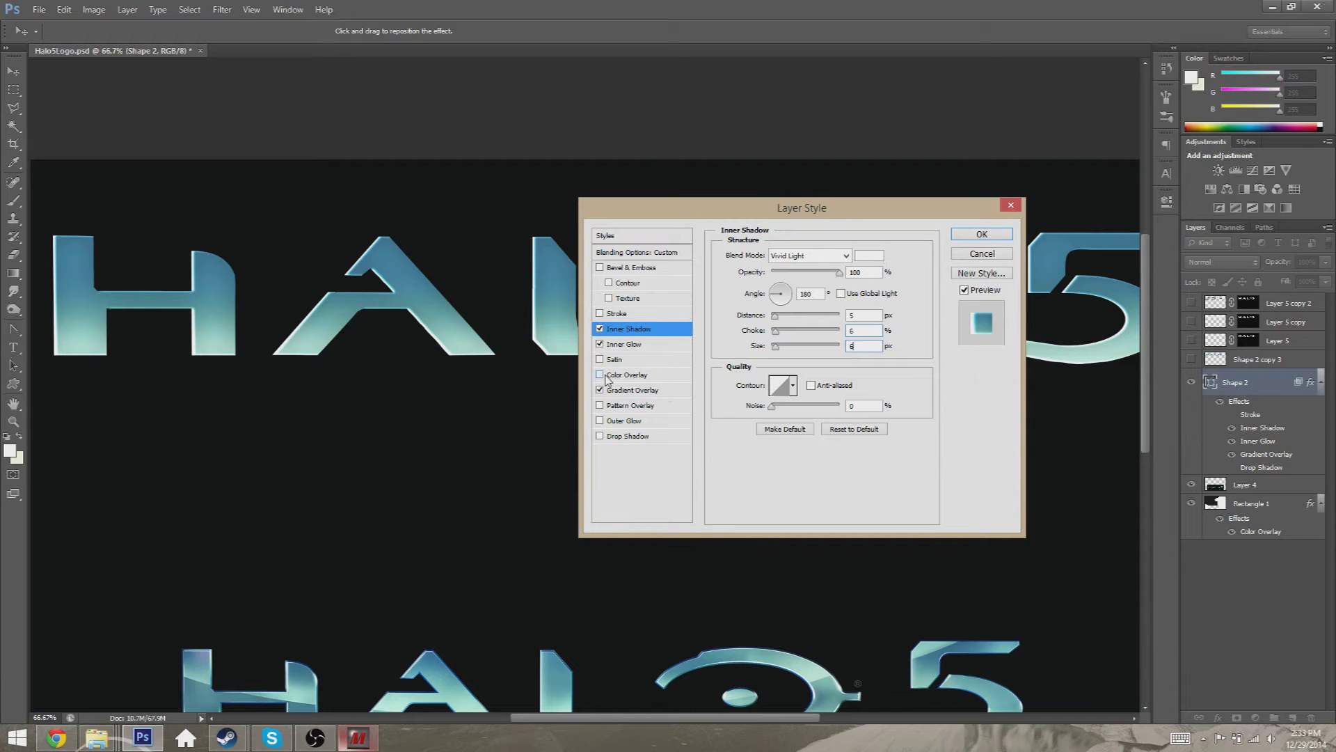
Enable the Stroke effect on the Shape 2 layer and show its settings
{"action": "left_click", "coordinate": [600, 314]}
{"action": "left_click", "coordinate": [617, 315]}
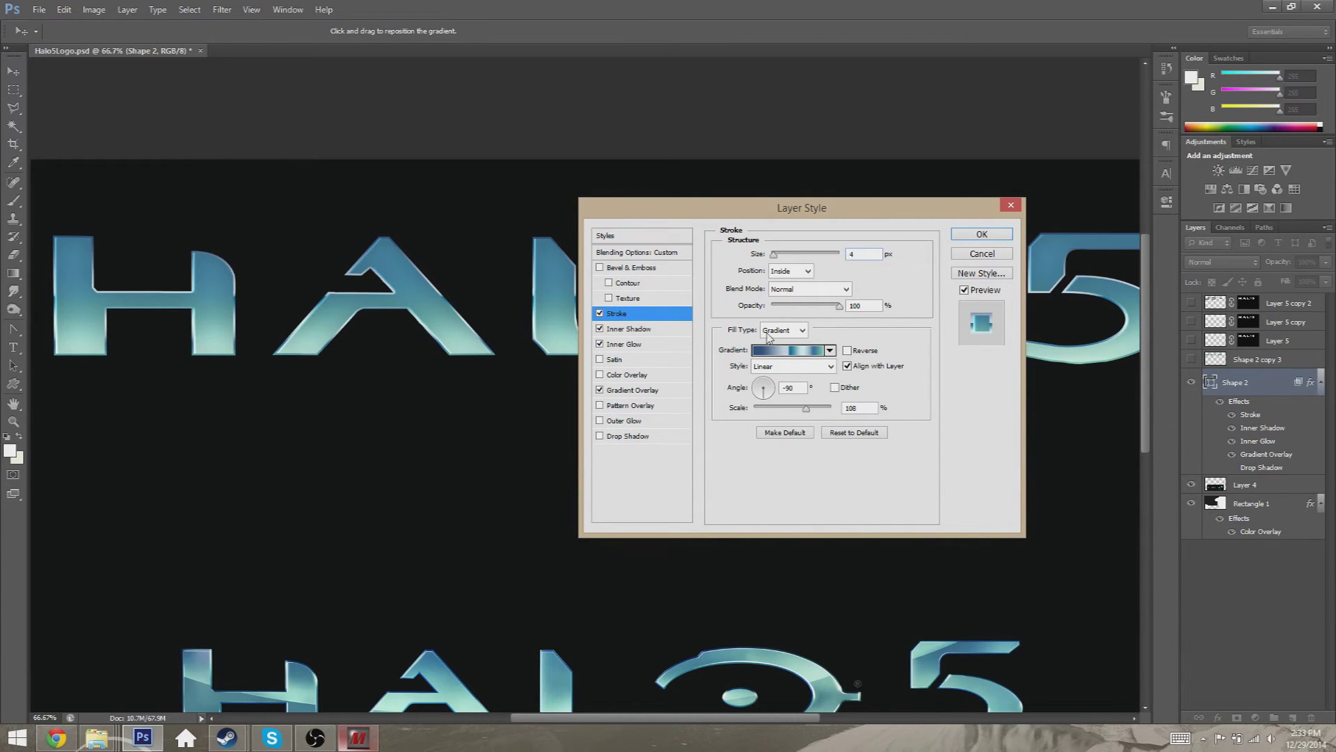
{"action": "left_click", "coordinate": [634, 329]}
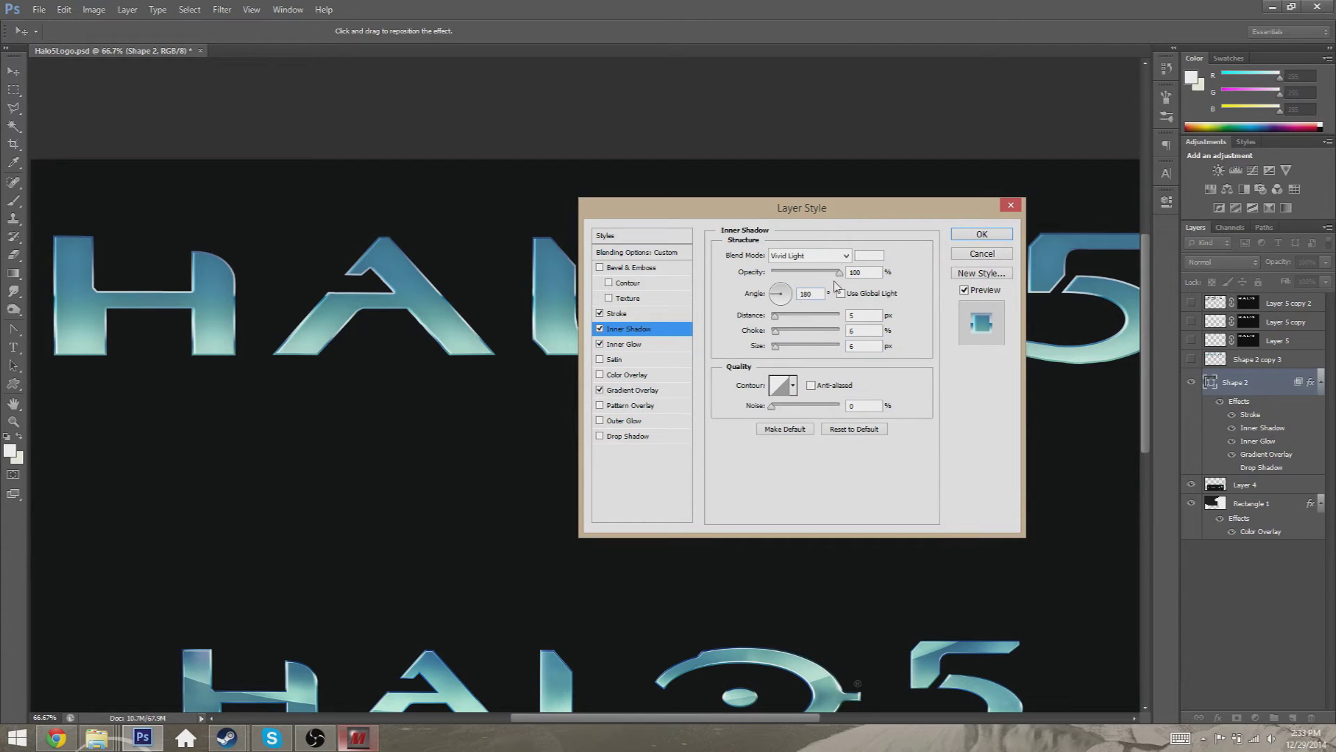
{"action": "left_click", "coordinate": [669, 314]}
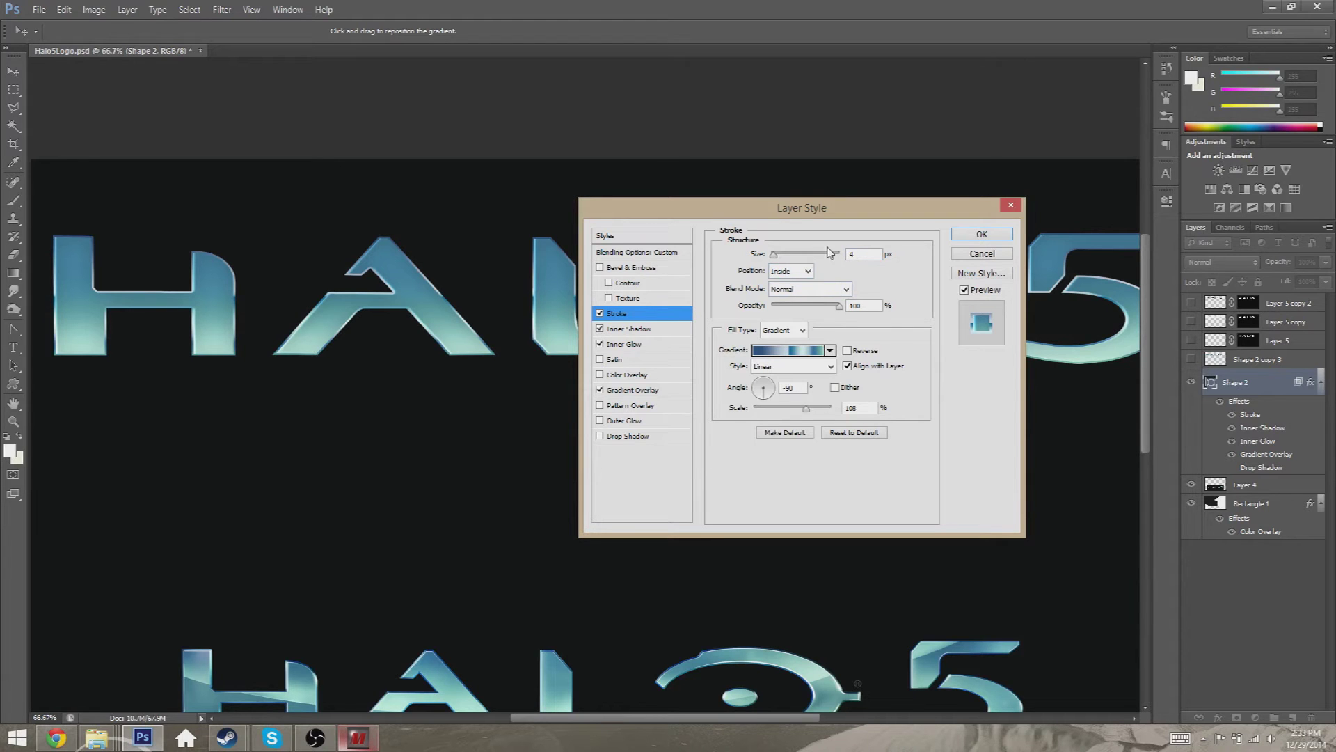
Try Color as the stroke's fill type, switch it back to Gradient, and open the stroke gradient for inspection
{"action": "left_click", "coordinate": [785, 330]}
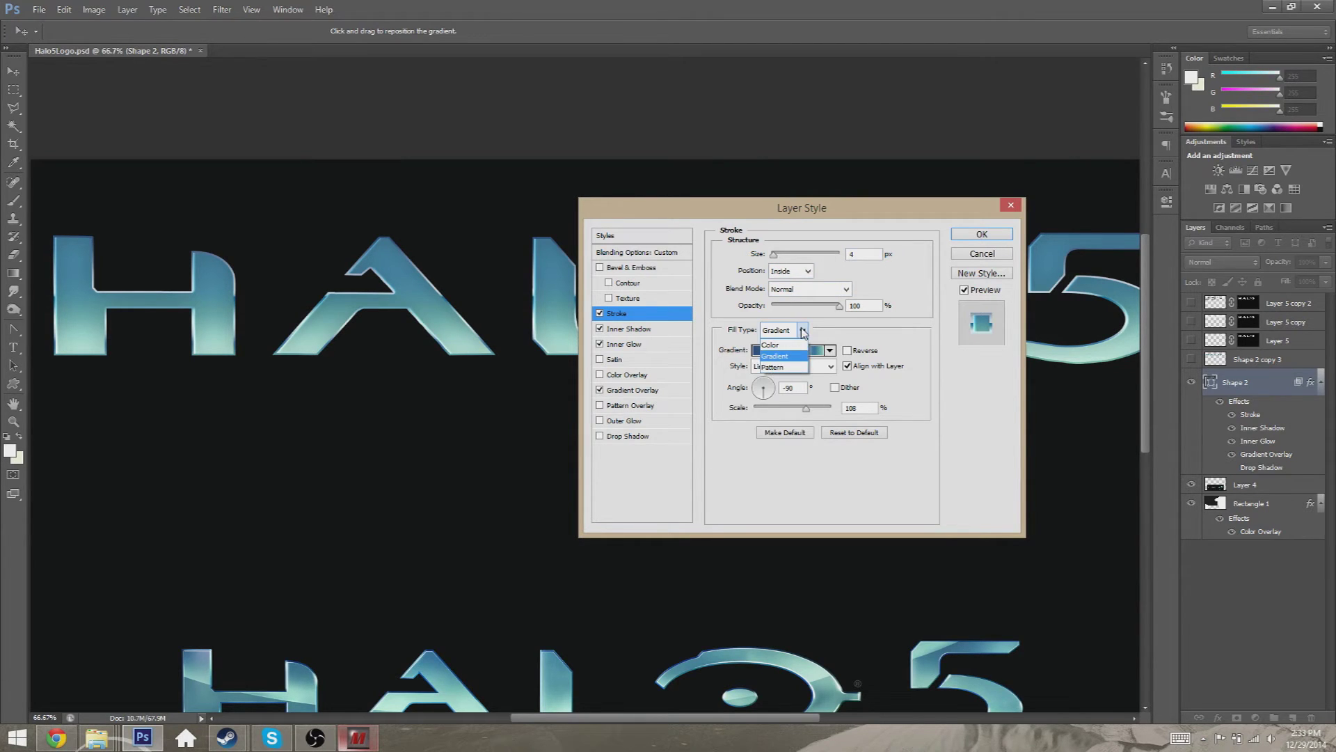
{"action": "left_click", "coordinate": [787, 346]}
{"action": "left_click", "coordinate": [783, 330]}
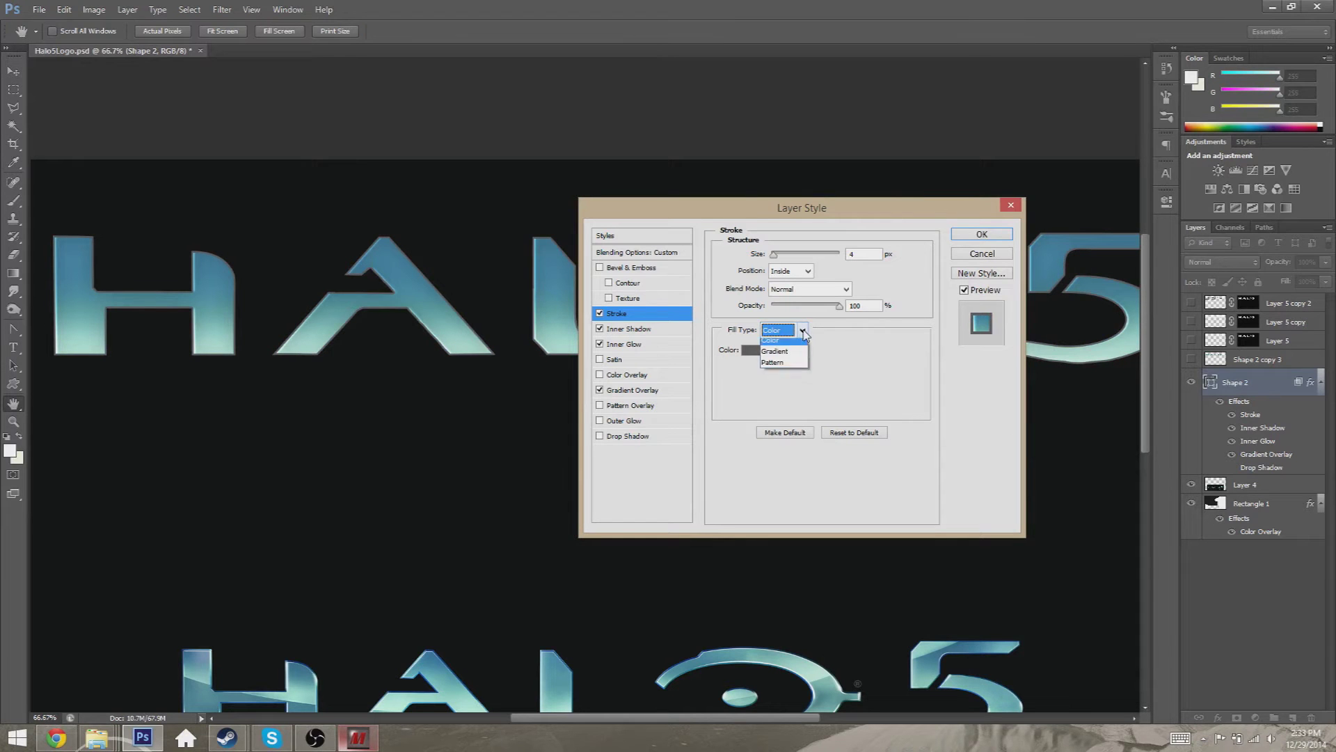
{"action": "left_click", "coordinate": [792, 356]}
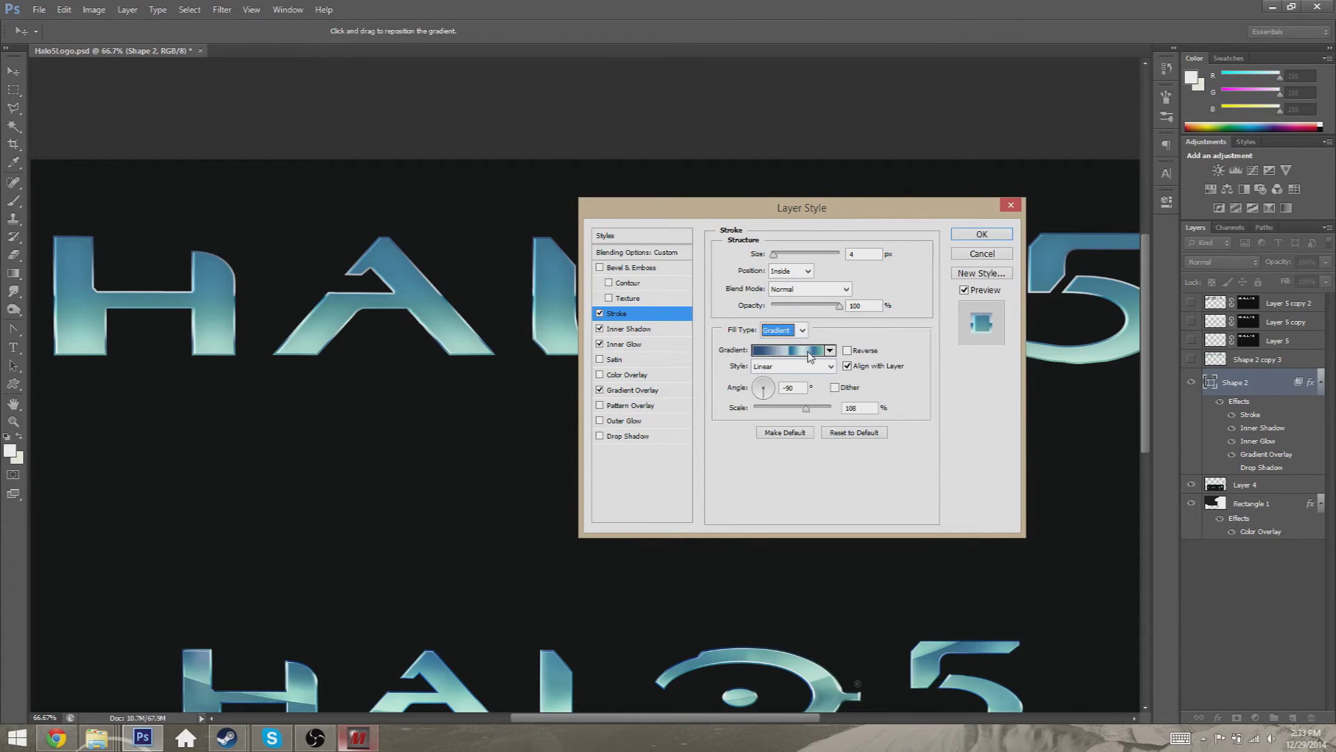
{"action": "left_click", "coordinate": [810, 355]}
{"action": "left_click_drag", "start_coordinate": [848, 158], "coordinate": [722, 140]}
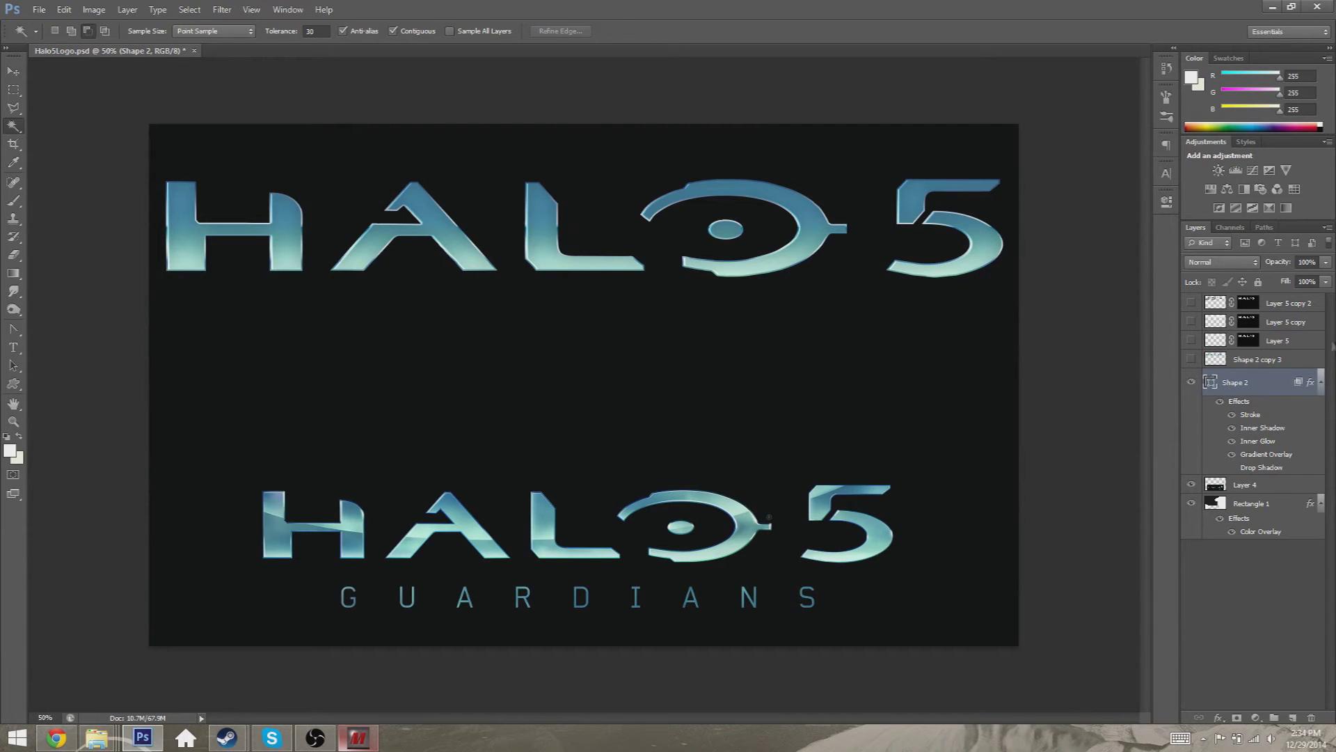
Duplicate the Shape 2 layer, hiding the original, and rasterize the copy's layer style
{"action": "right_click", "coordinate": [1257, 380]}
{"action": "left_click", "coordinate": [1155, 292]}
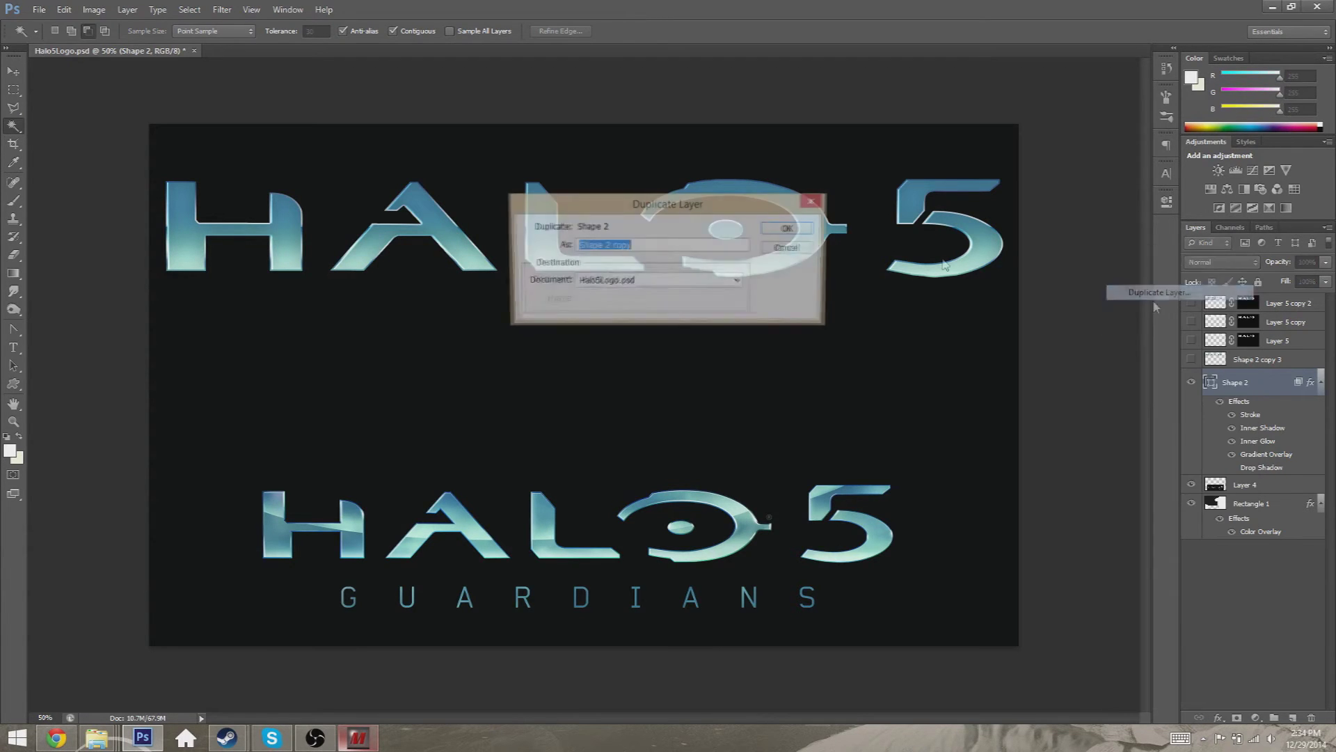
{"action": "left_click", "coordinate": [787, 228]}
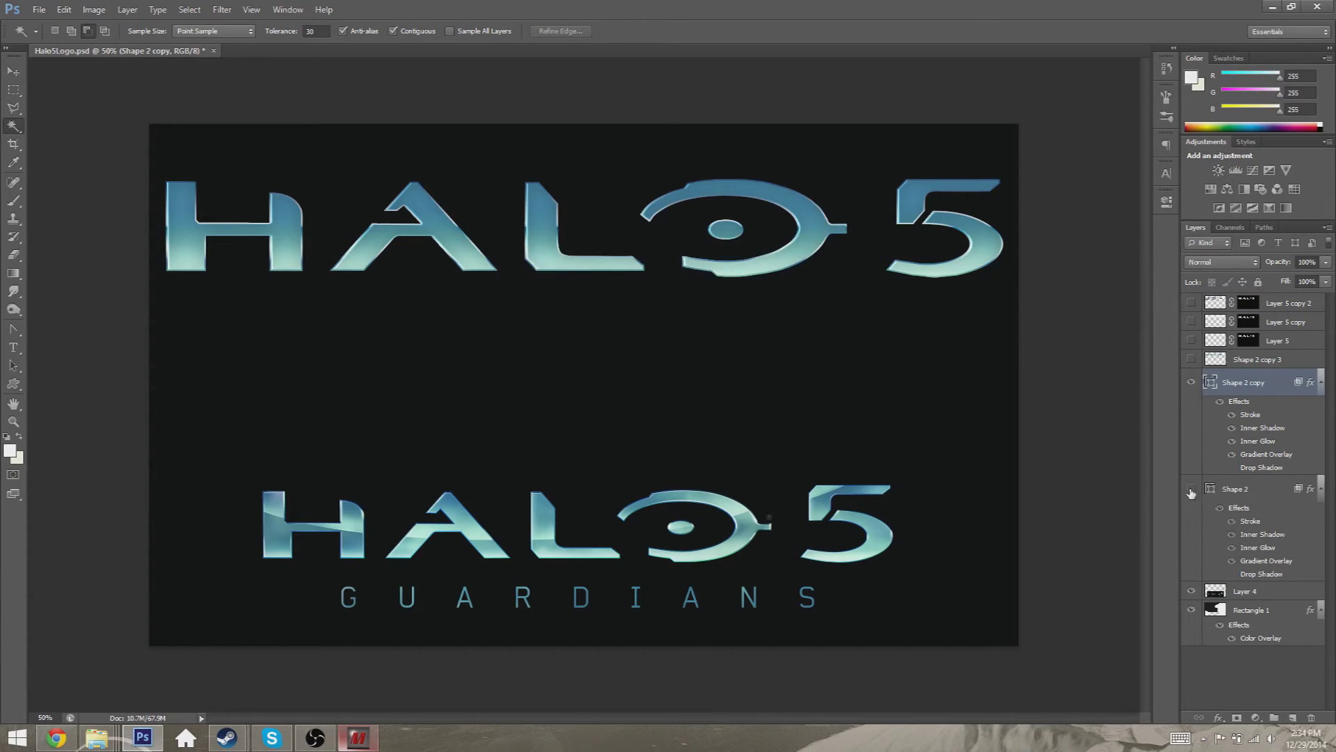
{"action": "right_click", "coordinate": [1245, 389]}
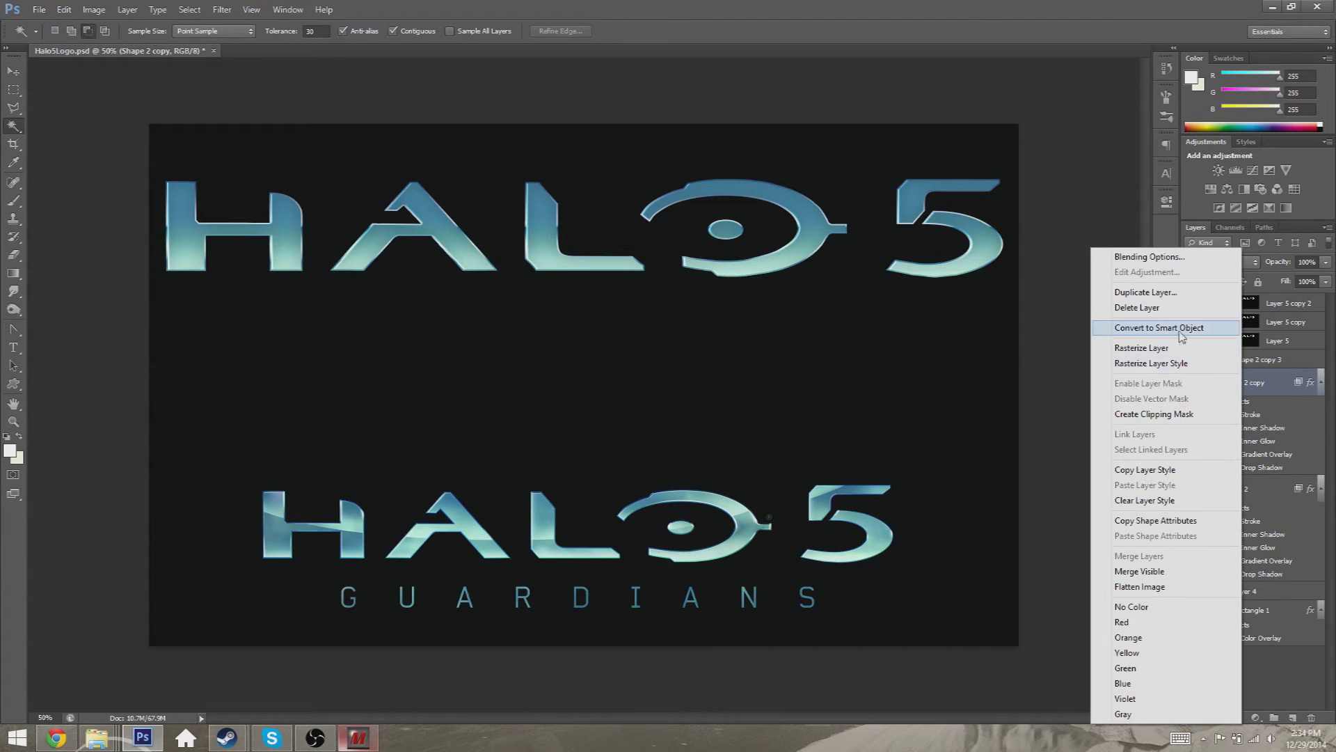
{"action": "left_click", "coordinate": [1165, 365]}
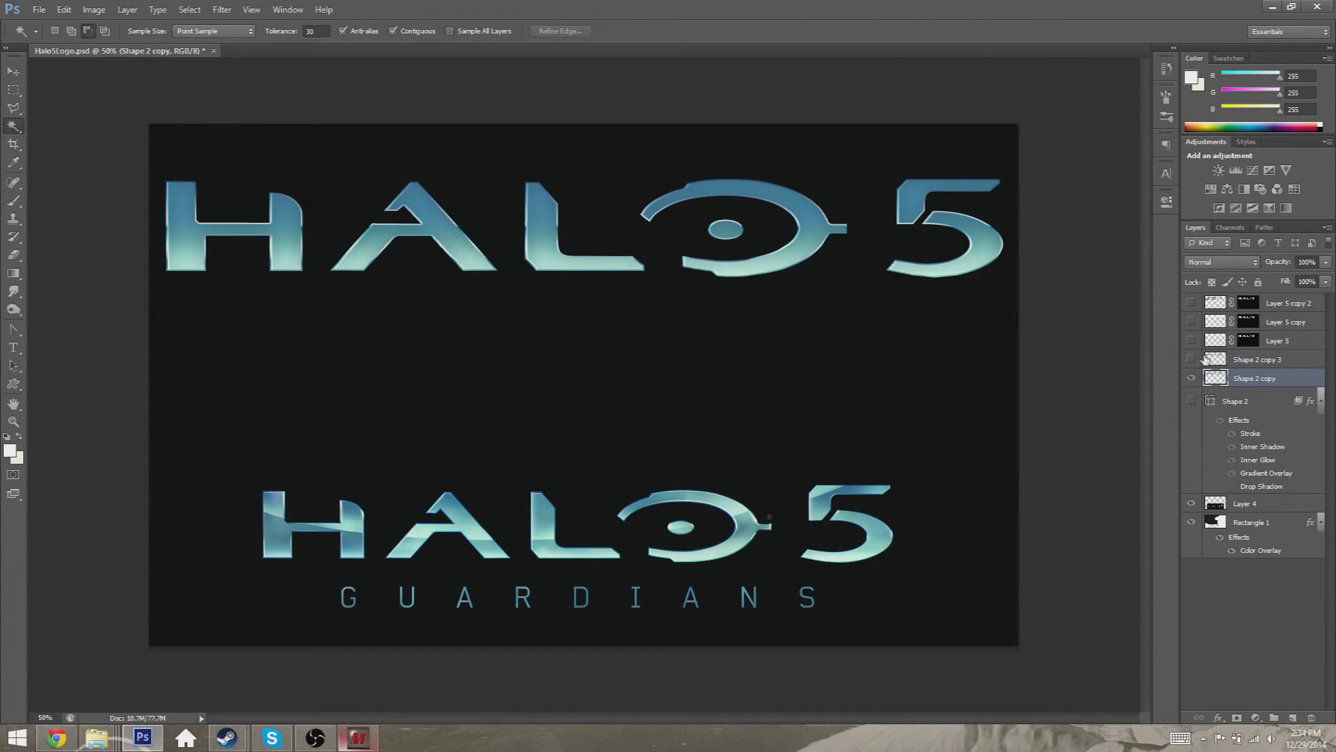
Add a new layer above Shape 2 copy and select the large logo's lettering with an inverted Magic Wand selection at tolerance 25
{"action": "left_click", "coordinate": [1293, 717]}
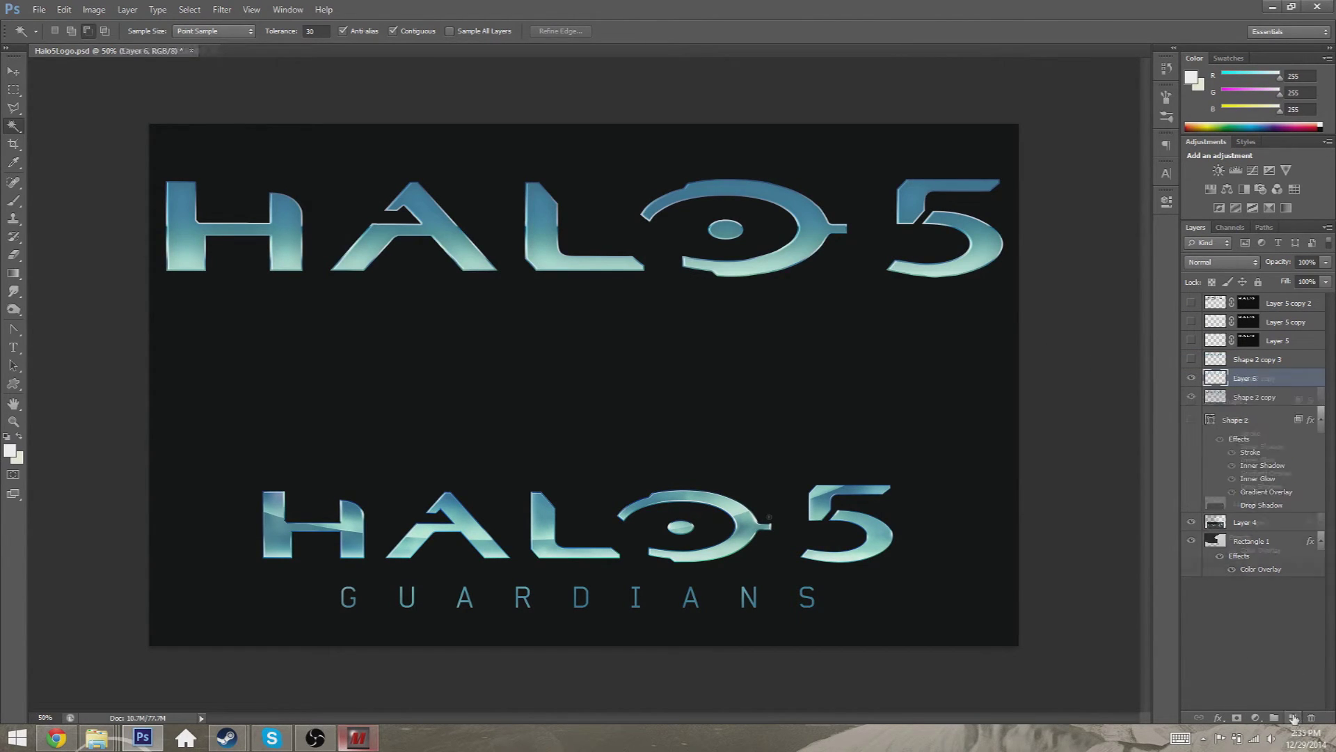
{"action": "left_click", "coordinate": [1244, 398]}
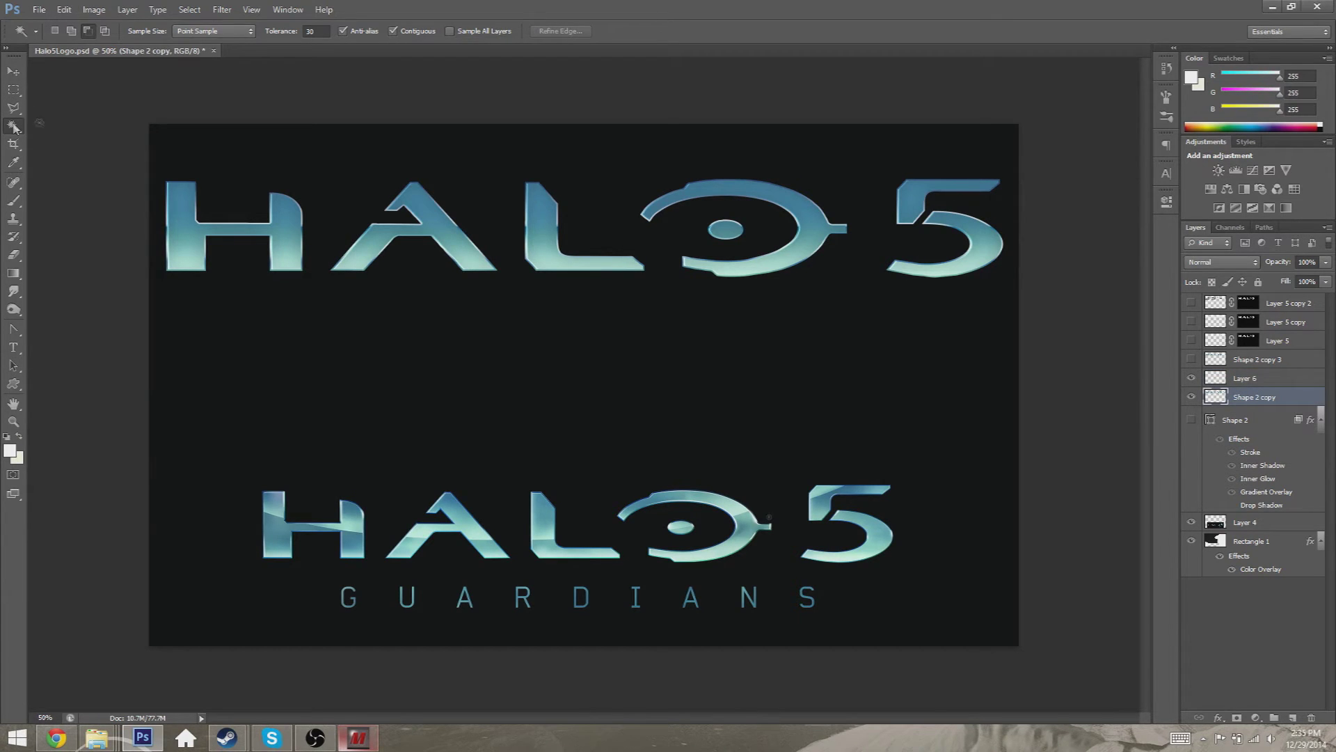
{"action": "left_click", "coordinate": [314, 30]}
{"action": "type", "text": "20"}
{"action": "left_click", "coordinate": [490, 189]}
{"action": "left_click", "coordinate": [190, 10]}
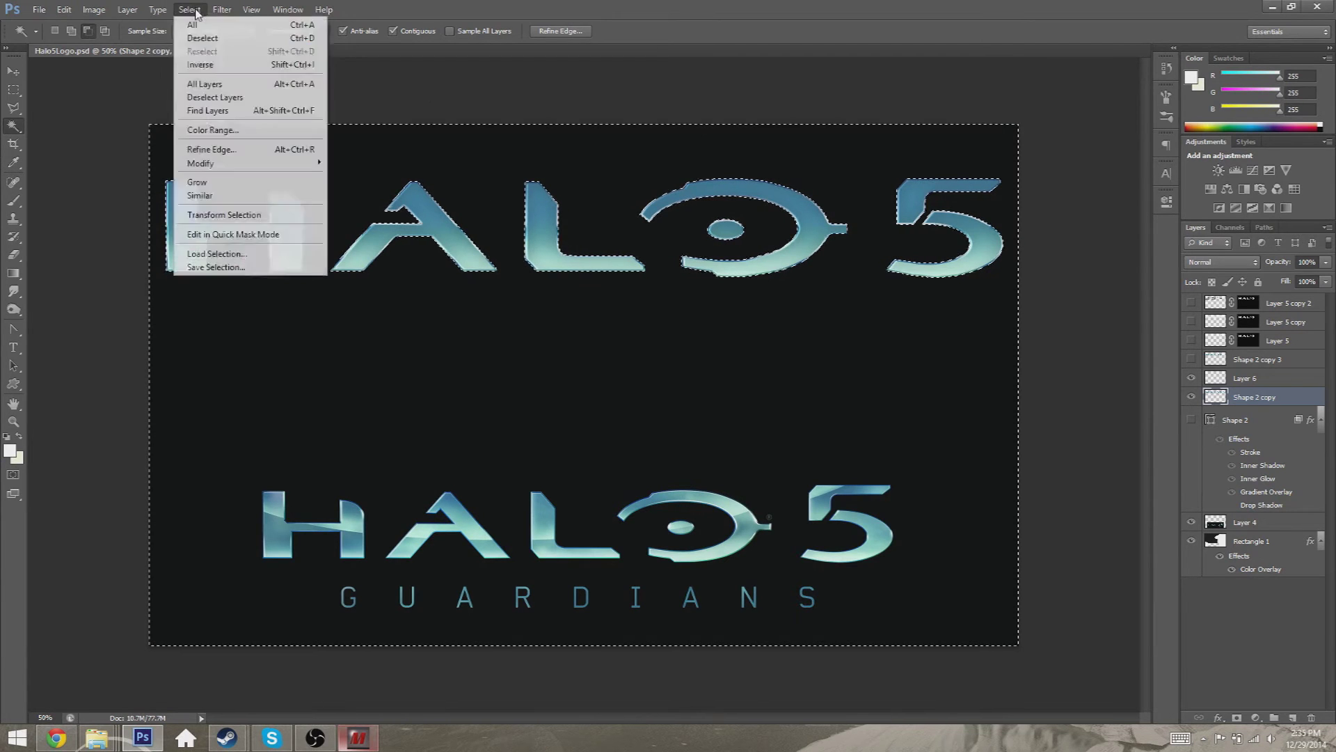
{"action": "left_click", "coordinate": [208, 60]}
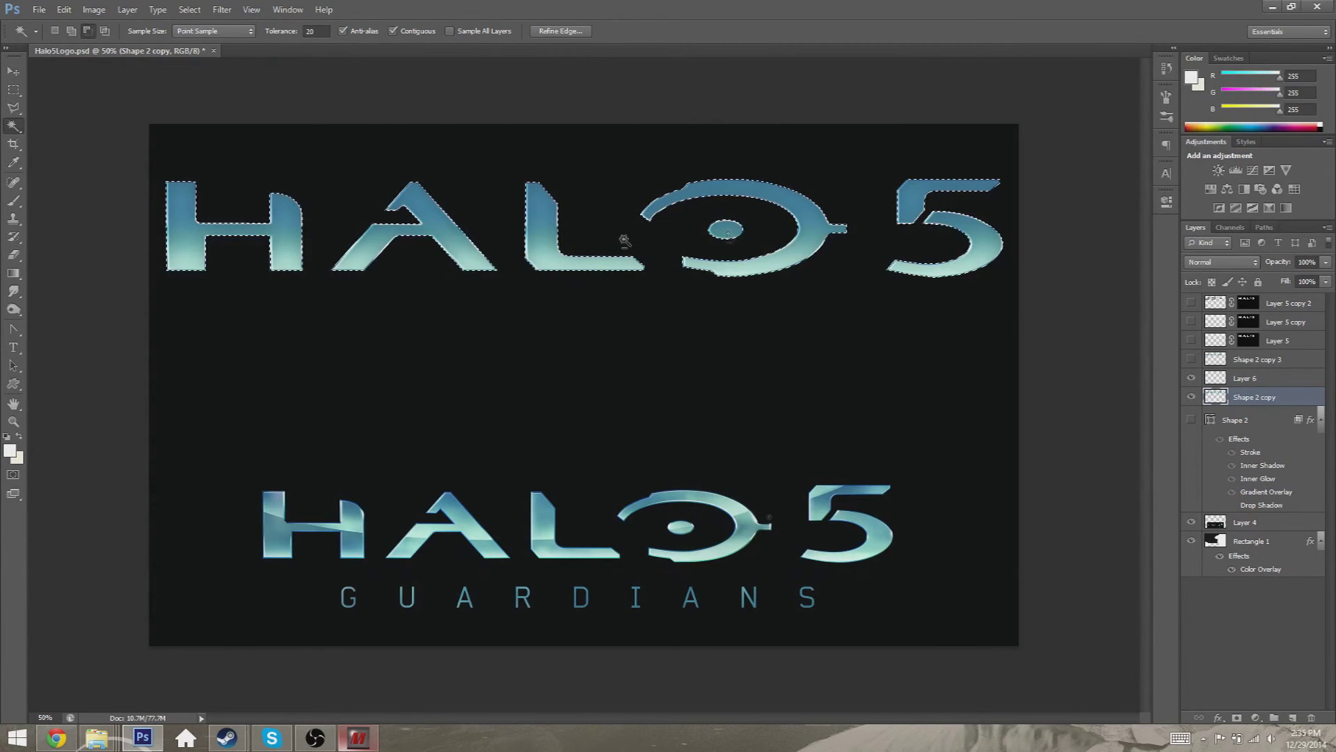
Mask the new empty layer to the logo selection and make its pixel content active instead of the mask
{"action": "left_click", "coordinate": [1242, 379]}
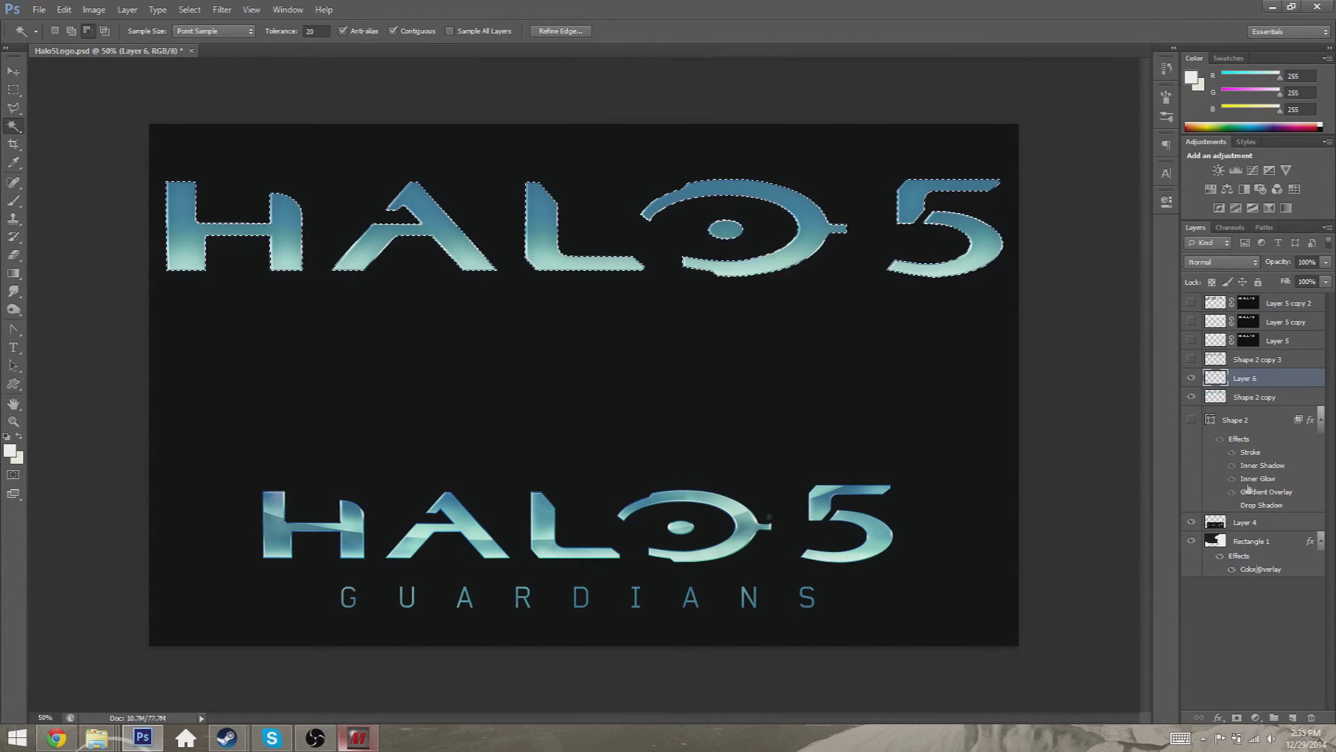
{"action": "left_click", "coordinate": [1237, 718]}
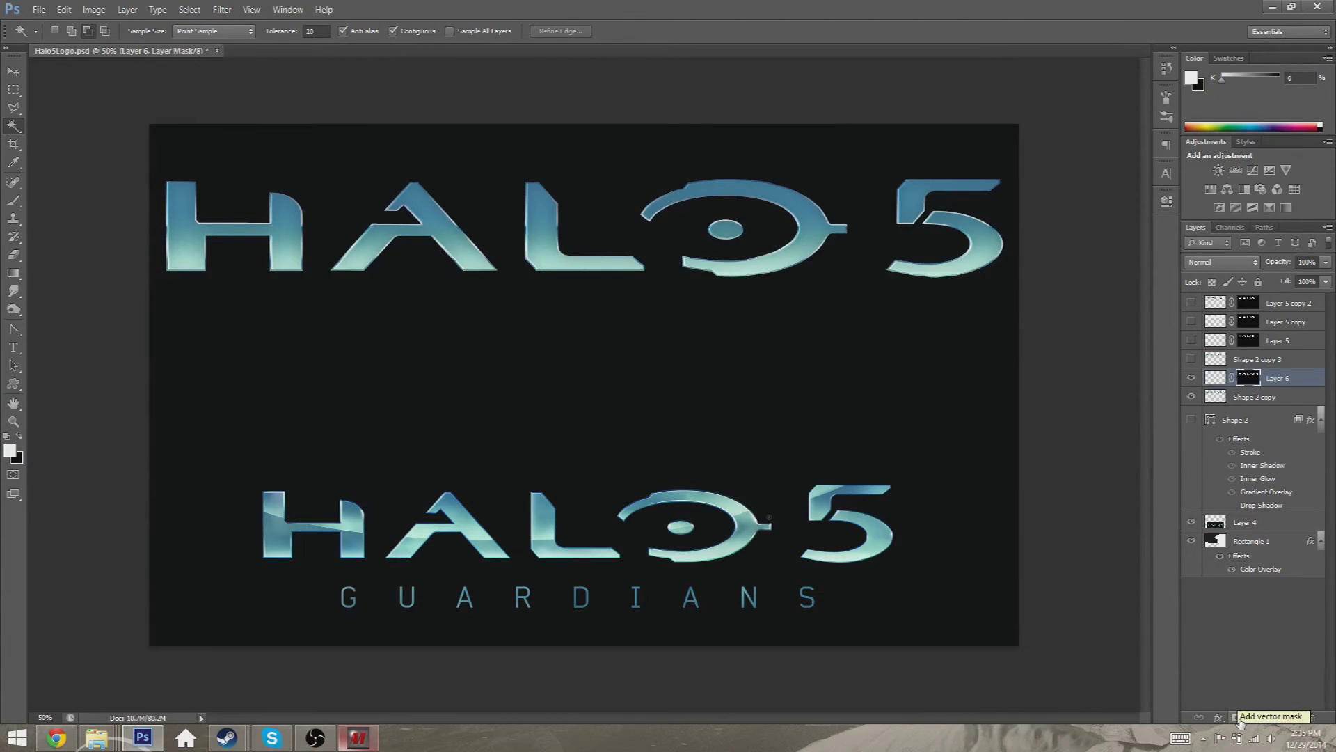
{"action": "left_click", "coordinate": [1217, 382]}
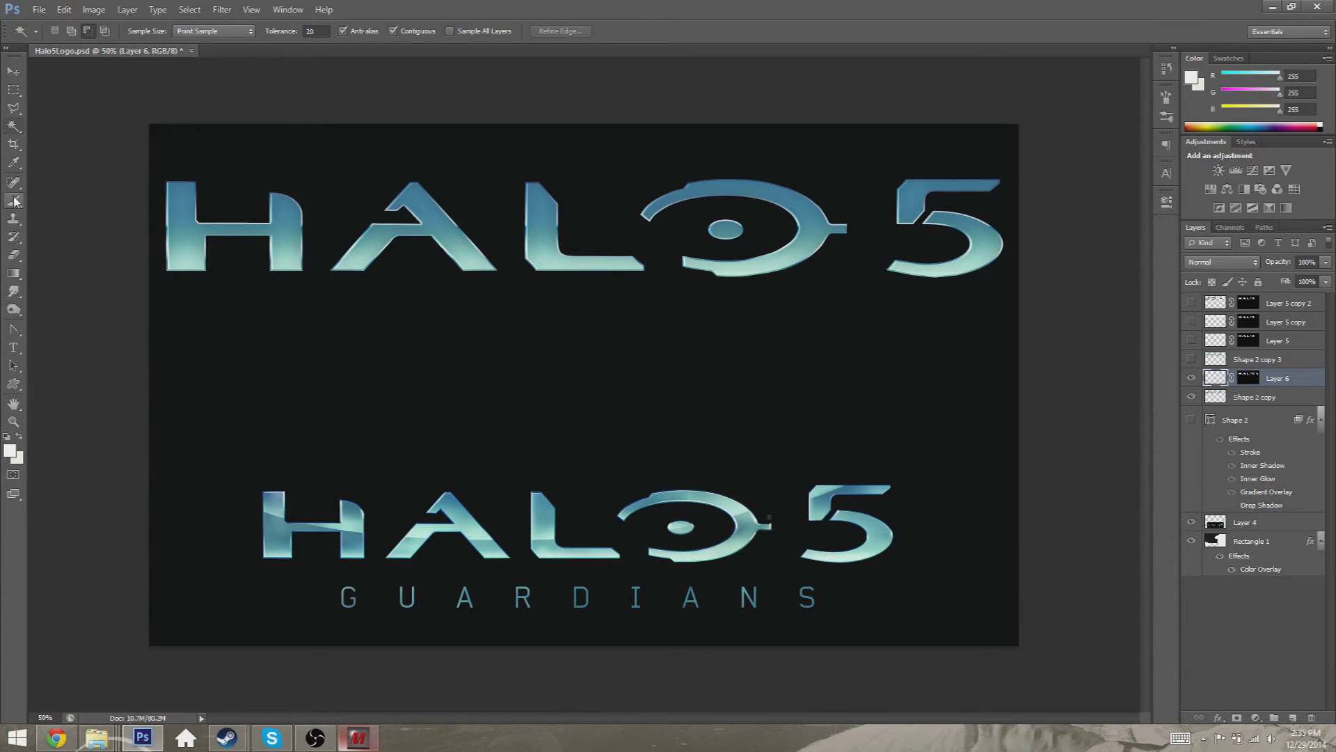
Try a wide white brush stroke across the lettering on the masked Layer 6, then undo it
{"action": "left_click", "coordinate": [14, 202]}
{"action": "mouse_move", "coordinate": [426, 217]}
{"action": "left_mouse_down"}
{"action": "mouse_move", "coordinate": [490, 233]}
{"action": "mouse_move", "coordinate": [667, 230]}
{"action": "mouse_move", "coordinate": [654, 221]}
{"action": "left_mouse_up"}
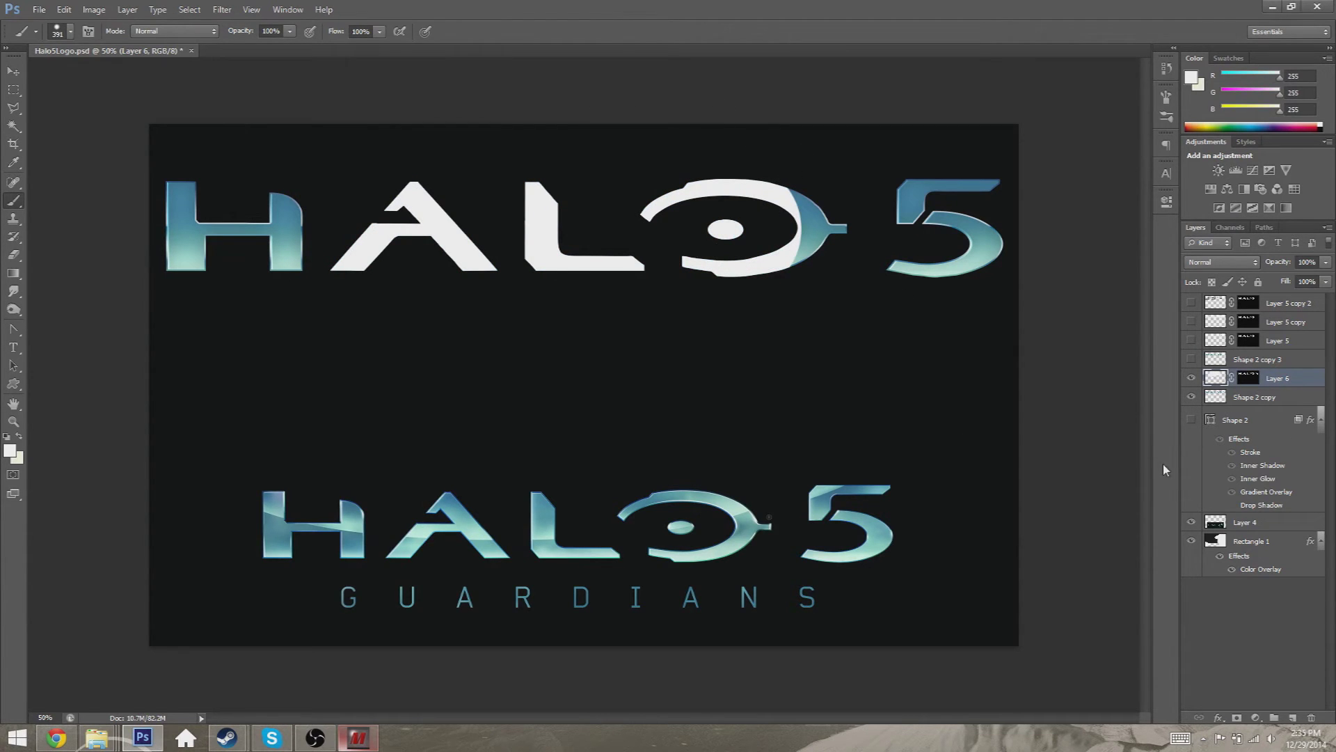
{"action": "key", "text": "ctrl+z"}
Draw an elliptical selection about 31.2 in wide and 6.1 in high over the upper part of the letters H to O
{"action": "left_click", "coordinate": [21, 90]}
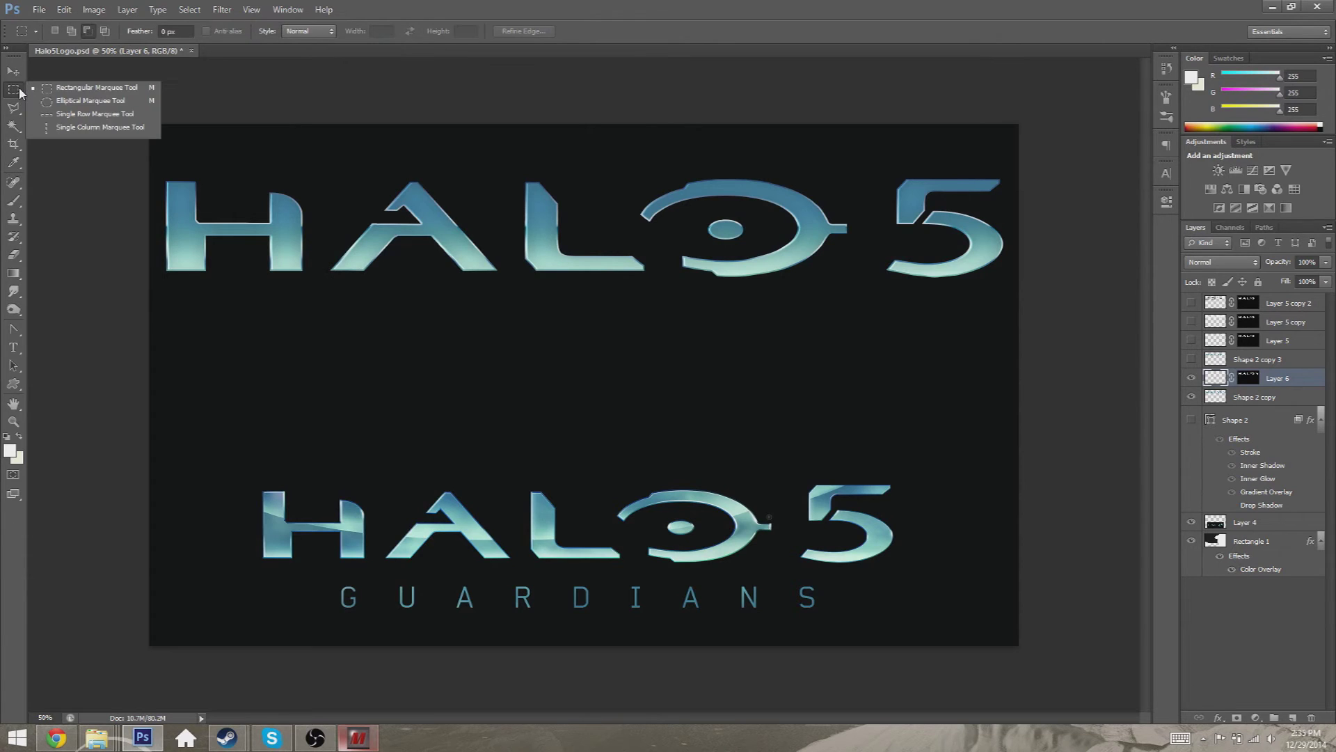
{"action": "left_click", "coordinate": [91, 101]}
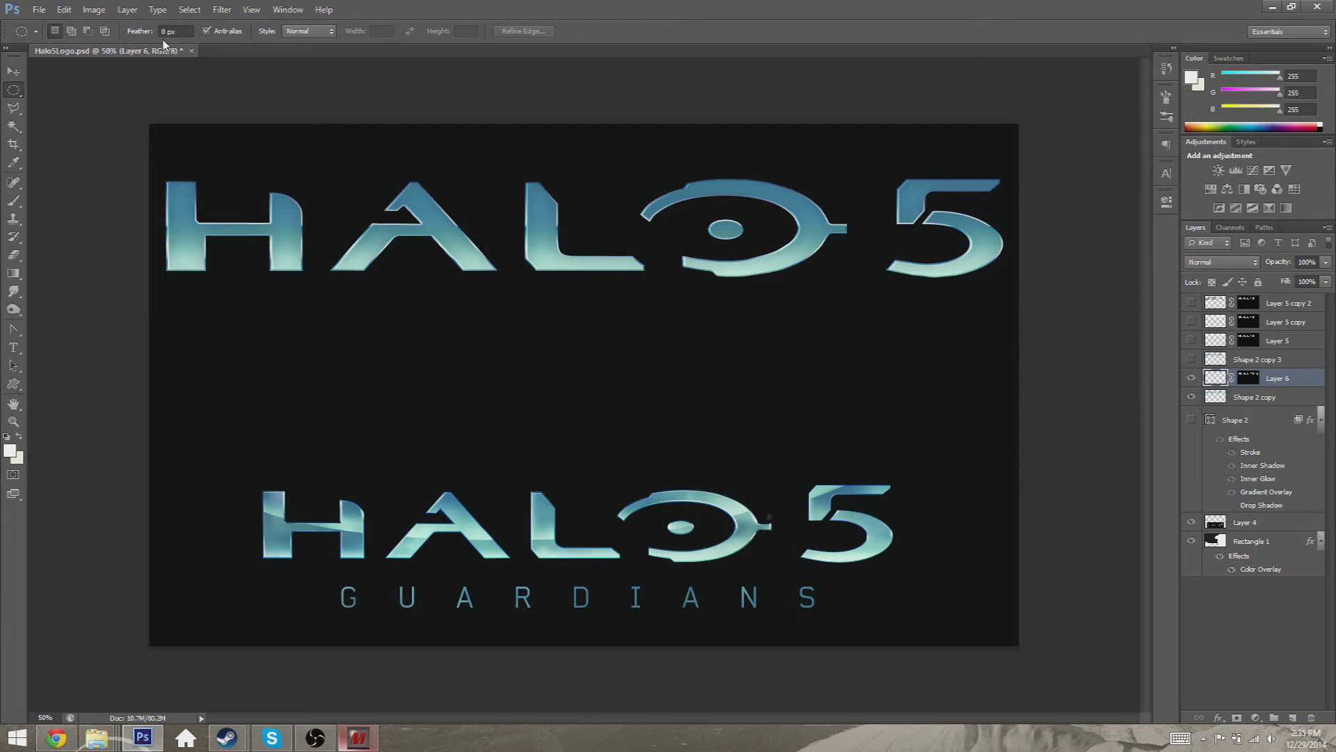
{"action": "left_click_drag", "start_coordinate": [91, 91], "coordinate": [946, 242]}
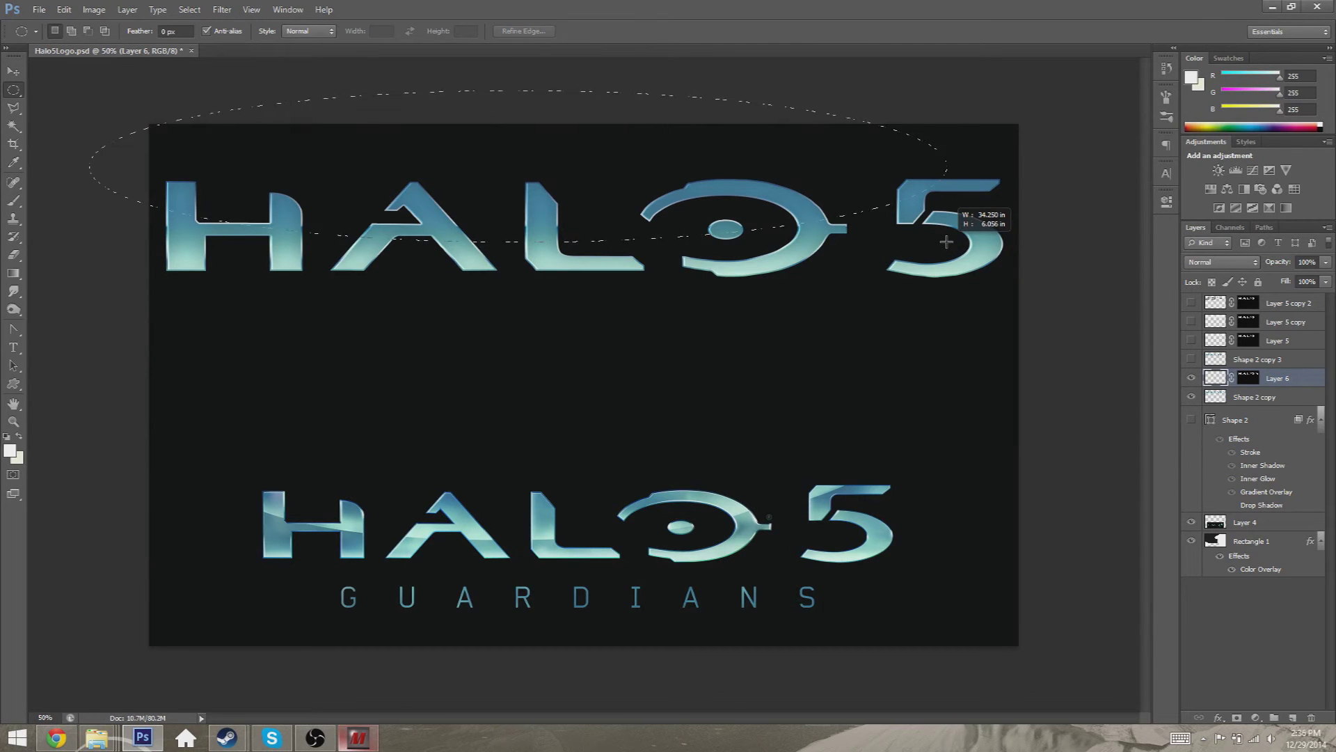
{"action": "left_click_drag", "start_coordinate": [946, 241], "coordinate": [1003, 236]}
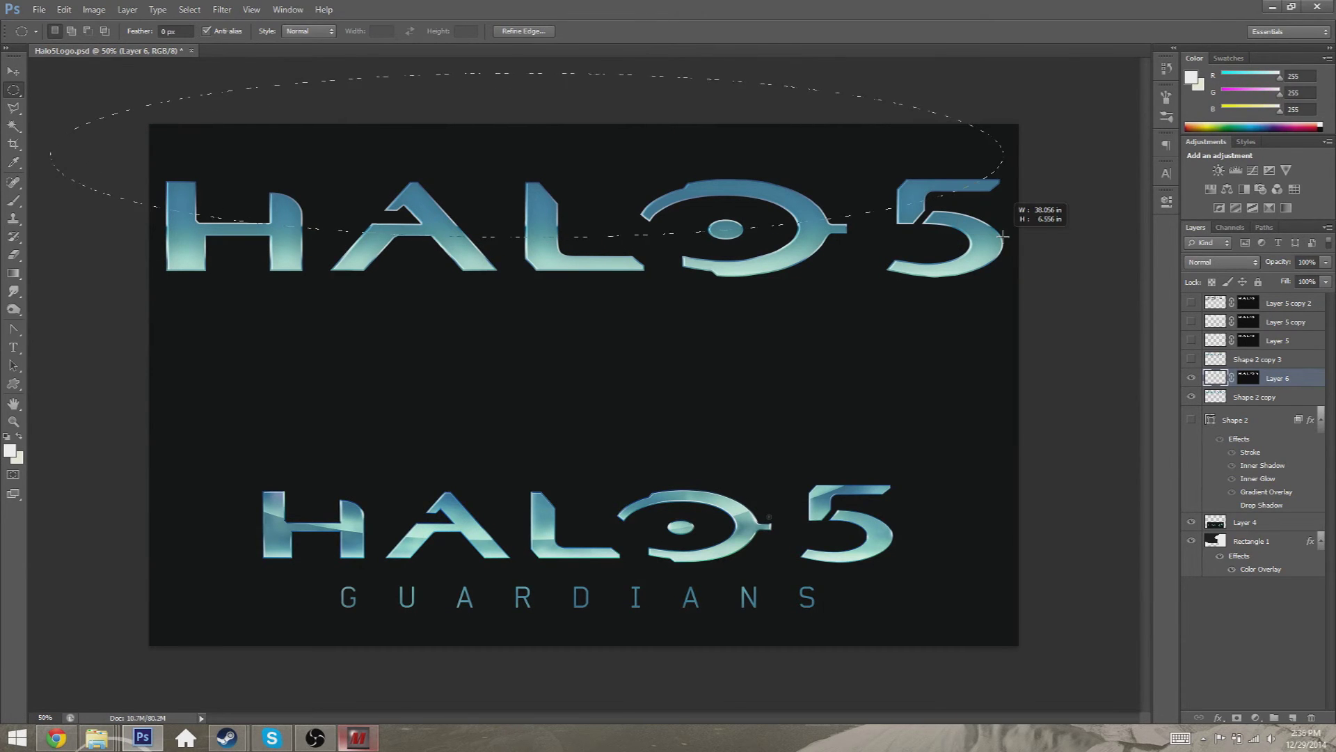
{"action": "left_click_drag", "start_coordinate": [1003, 236], "coordinate": [898, 246]}
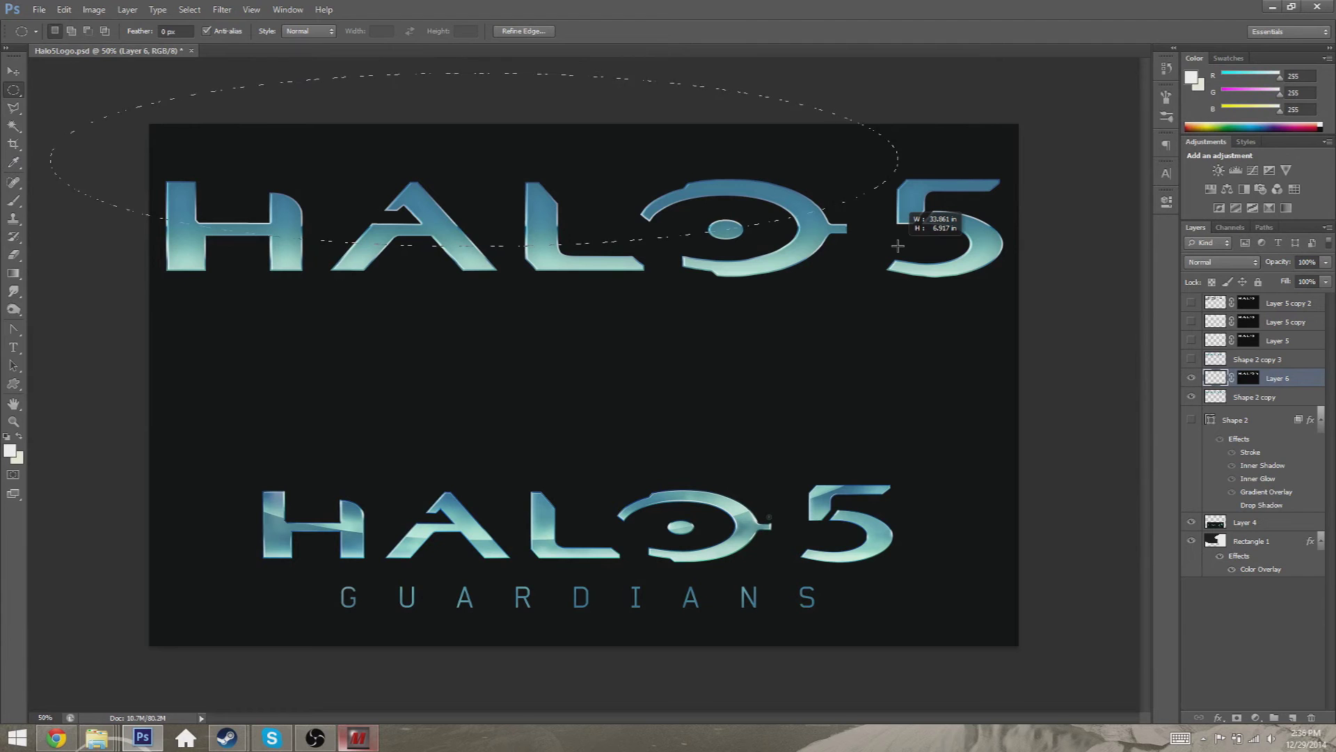
{"action": "left_click_drag", "start_coordinate": [96, 91], "coordinate": [874, 244]}
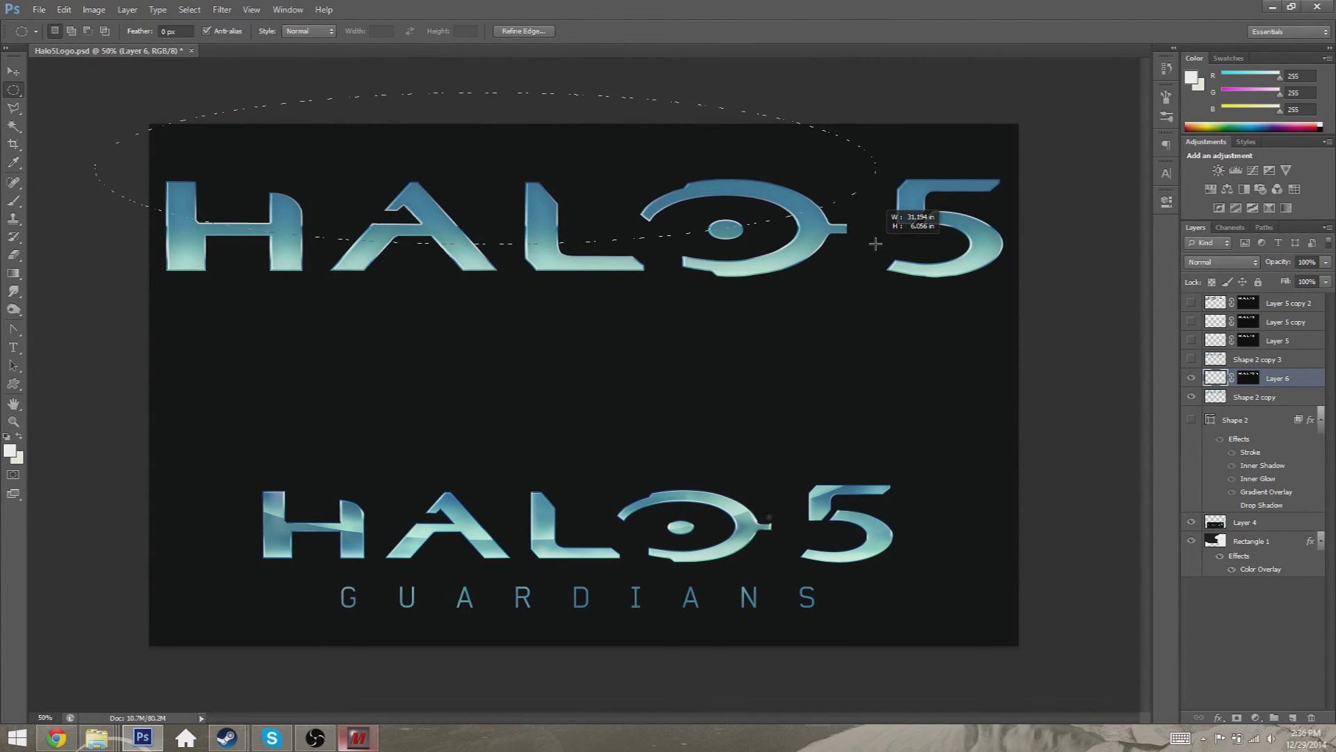
{"action": "left_click_drag", "start_coordinate": [875, 243], "coordinate": [875, 243]}
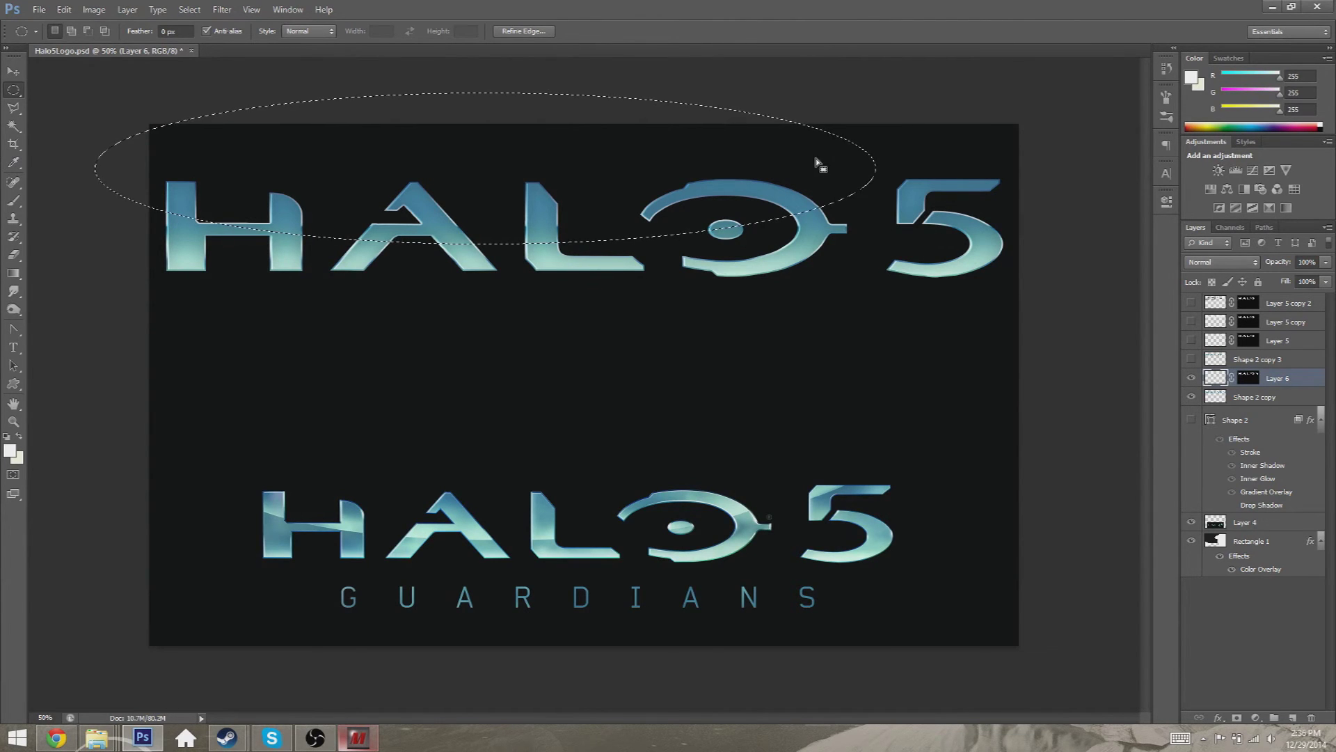
Add a second ellipse, about 6.8 in wide and 5.2 in high, to the selection over the upper part of the 5
{"action": "key", "text": "shift"}
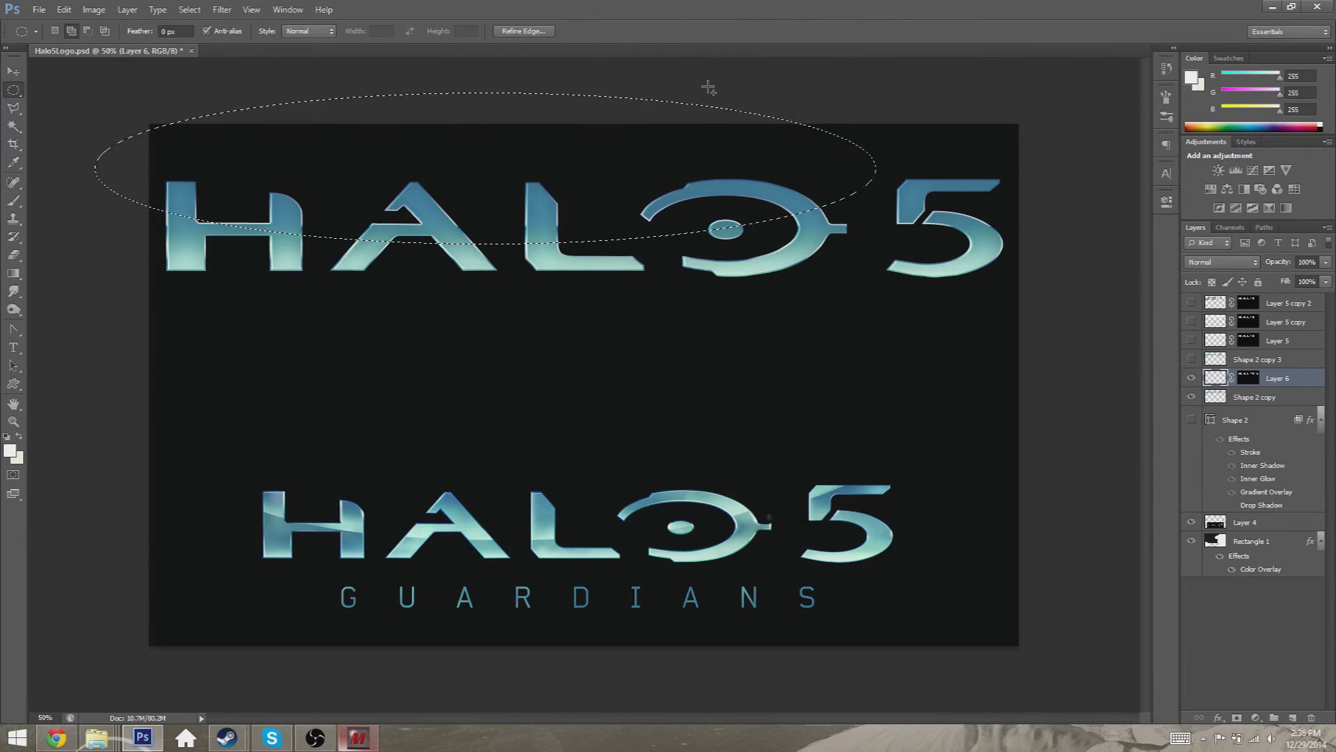
{"action": "left_click_drag", "start_coordinate": [676, 86], "coordinate": [787, 202]}
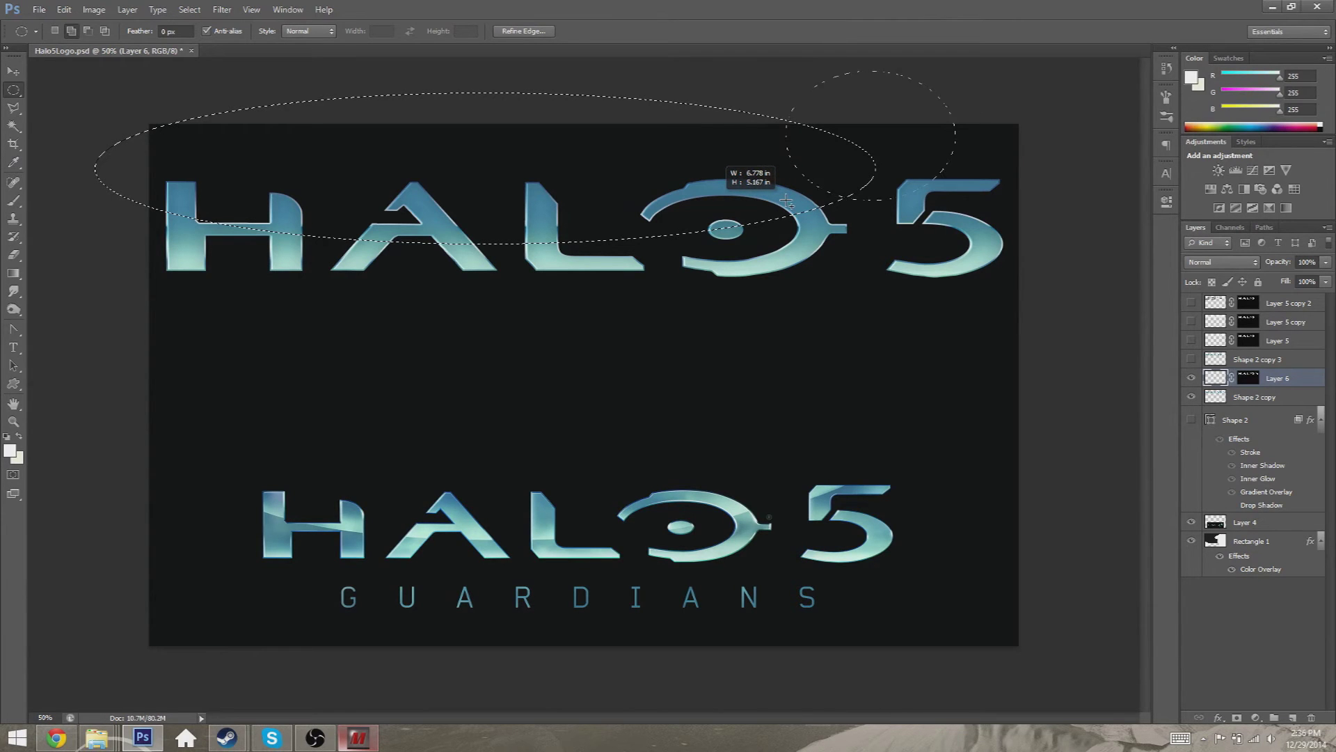
{"action": "left_click_drag", "start_coordinate": [787, 201], "coordinate": [786, 201]}
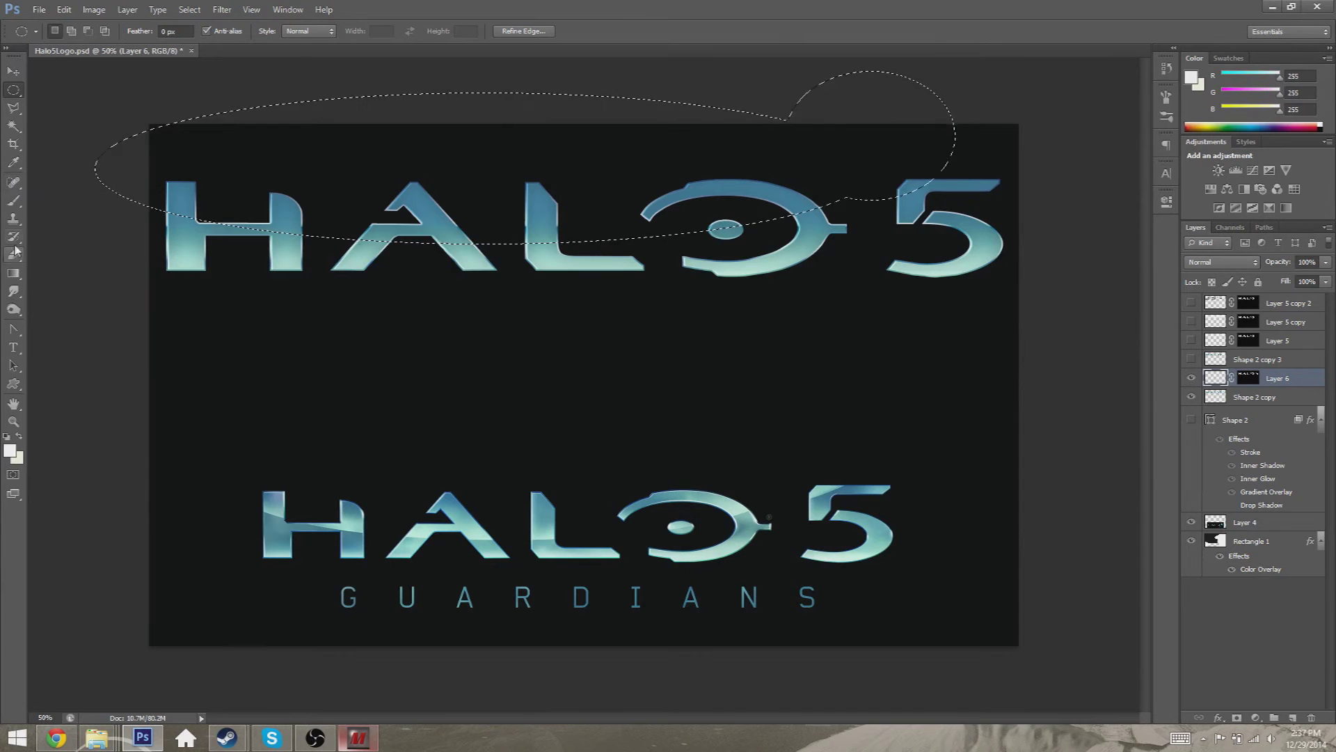
Paint soft white along the selection's lower edge across the lettering with a 170 px brush, and deselect
{"action": "left_click", "coordinate": [14, 201]}
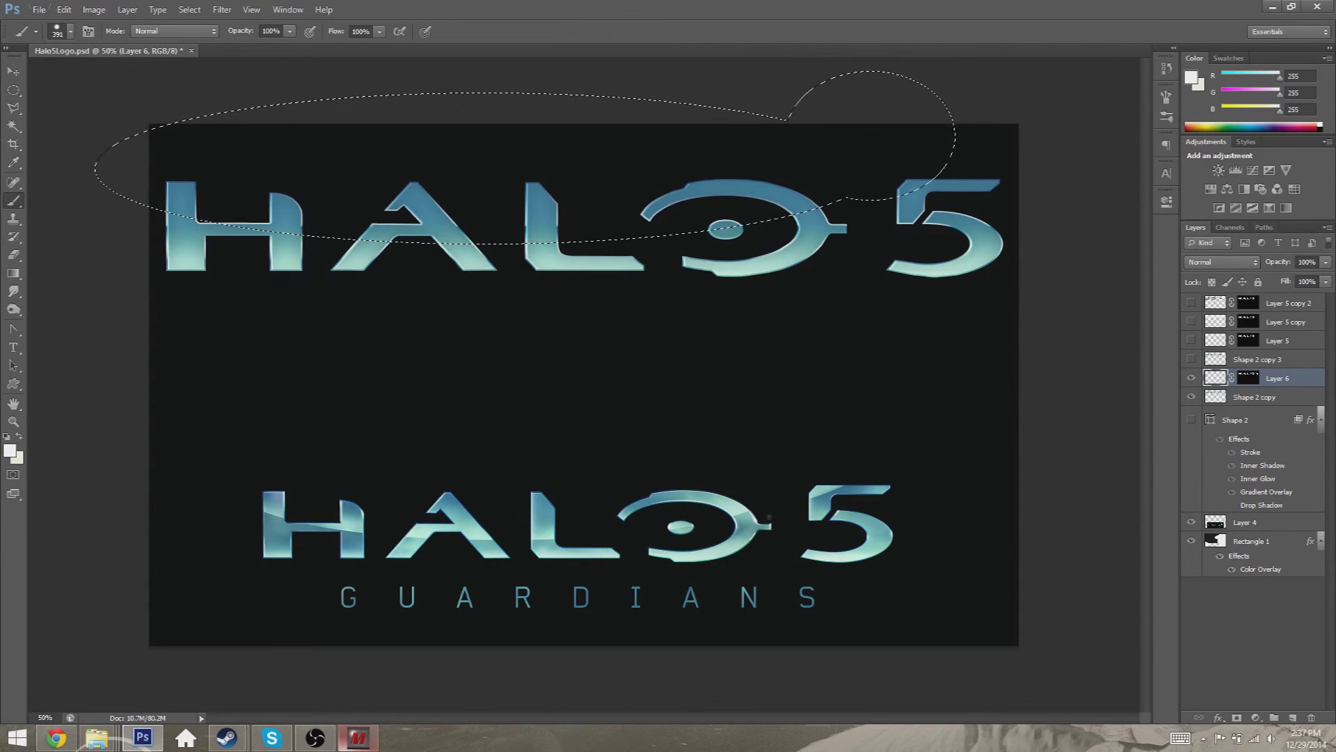
{"action": "left_click", "coordinate": [69, 32]}
{"action": "left_click_drag", "start_coordinate": [72, 74], "coordinate": [53, 74]}
{"action": "type", "text": "170"}
{"action": "key", "text": "Return"}
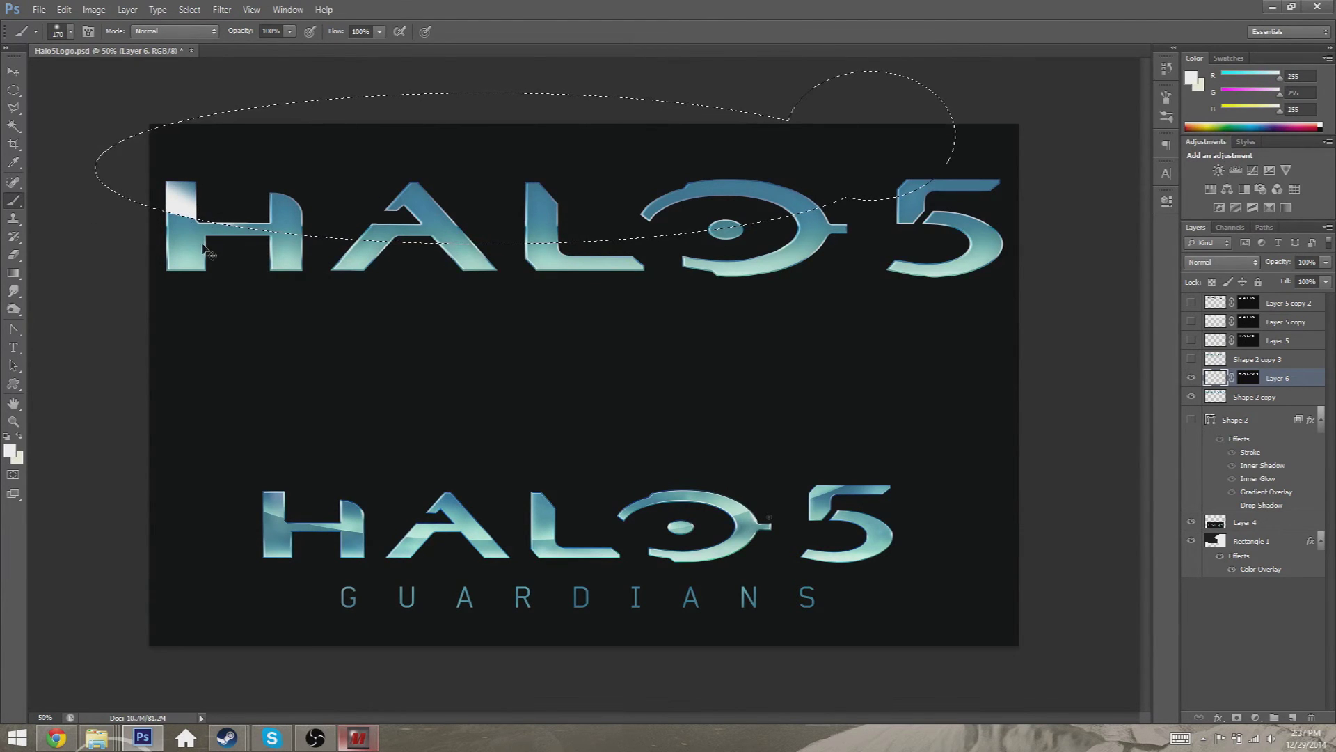
{"action": "key", "text": "ctrl+z"}
{"action": "left_click", "coordinate": [145, 207]}
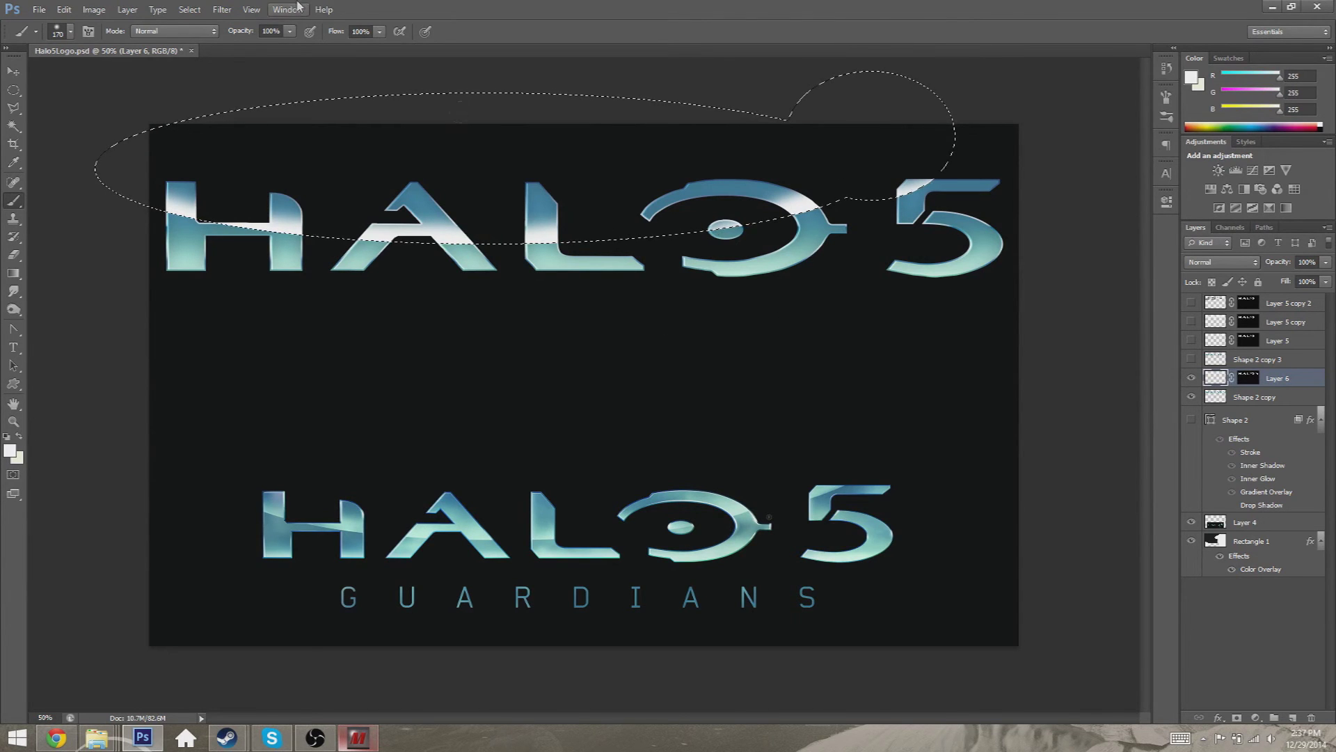
{"action": "left_click", "coordinate": [189, 9]}
{"action": "left_click", "coordinate": [204, 38]}
Set Layer 6's blending mode to Soft Light and duplicate the layer
{"action": "left_click", "coordinate": [1283, 342]}
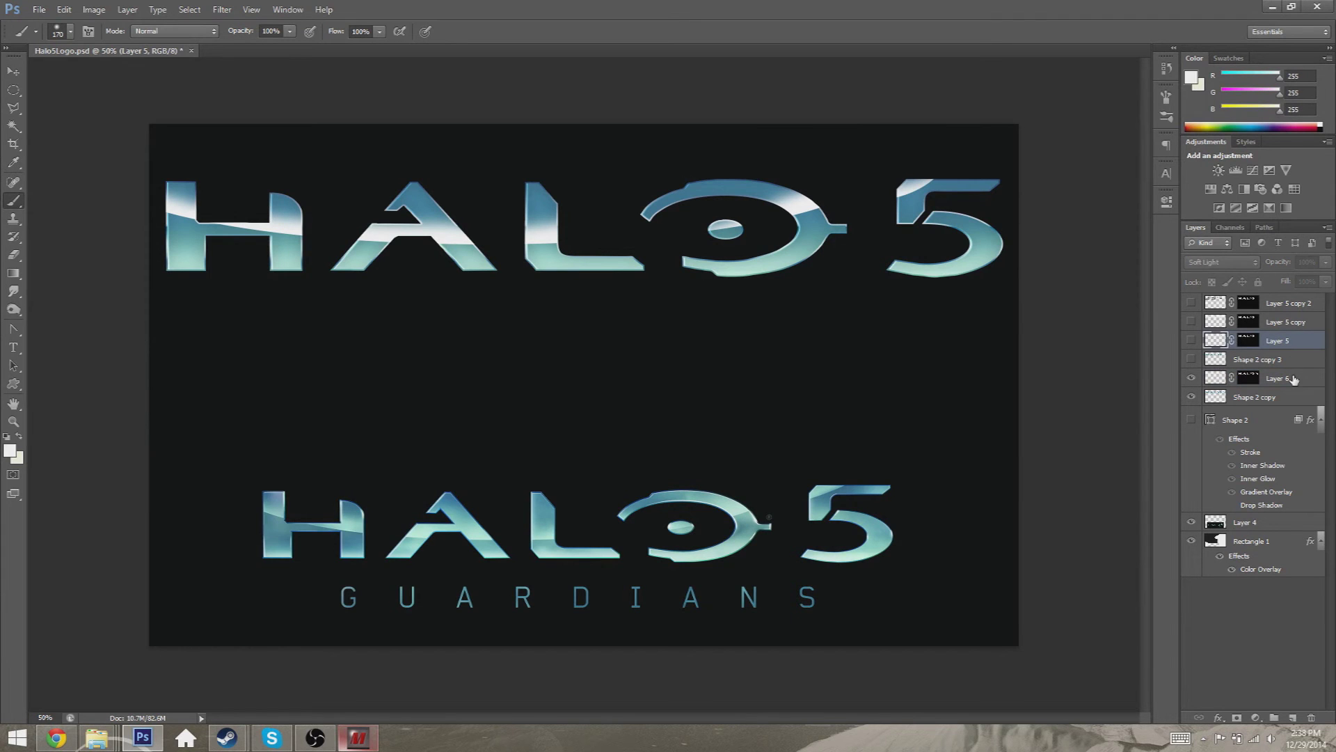
{"action": "left_click", "coordinate": [1294, 379]}
{"action": "left_click", "coordinate": [1245, 264]}
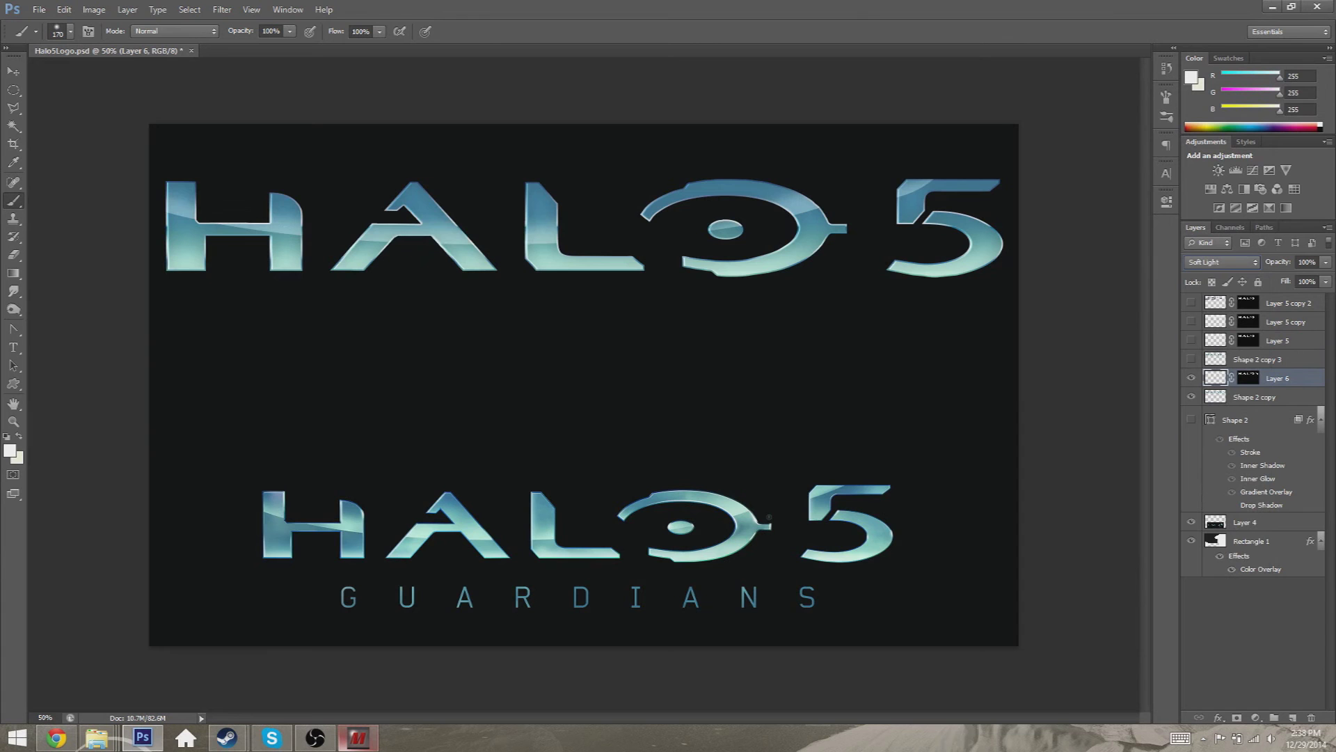
{"action": "right_click", "coordinate": [1281, 379]}
{"action": "left_click", "coordinate": [1183, 292]}
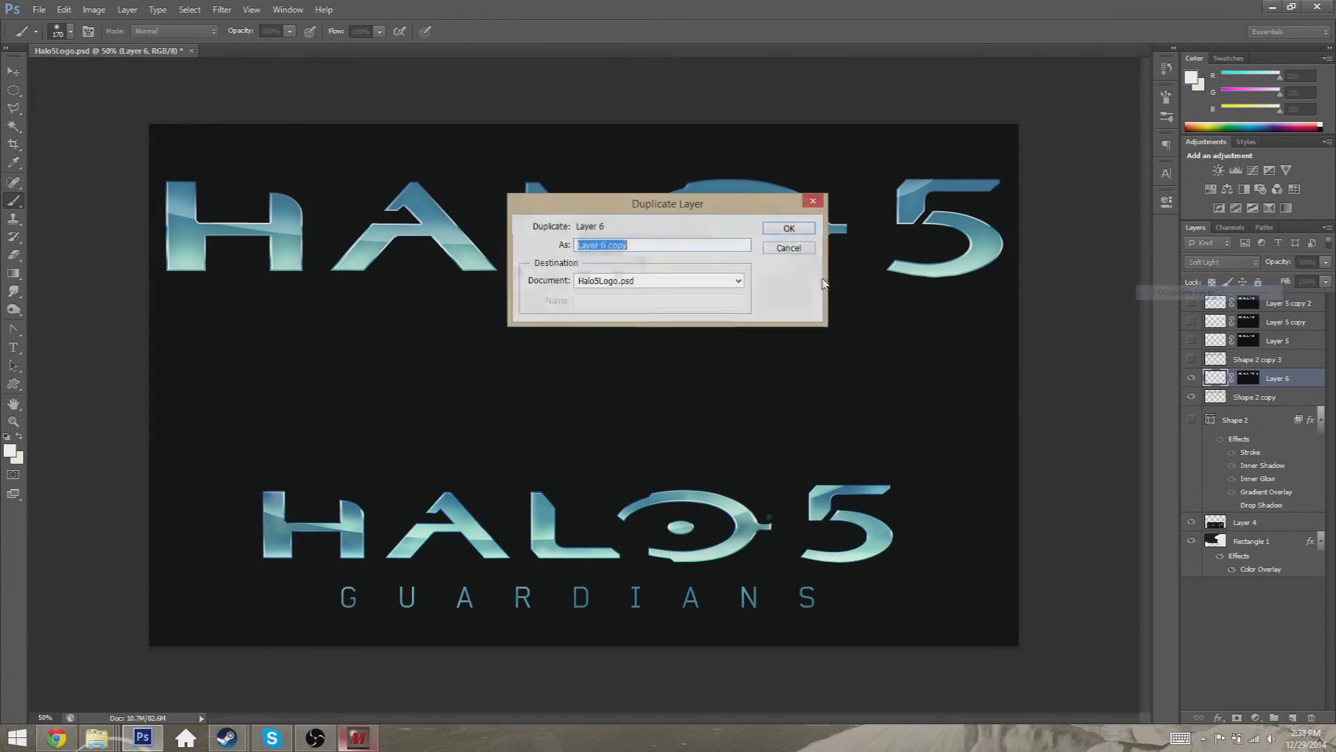
{"action": "left_click", "coordinate": [788, 228]}
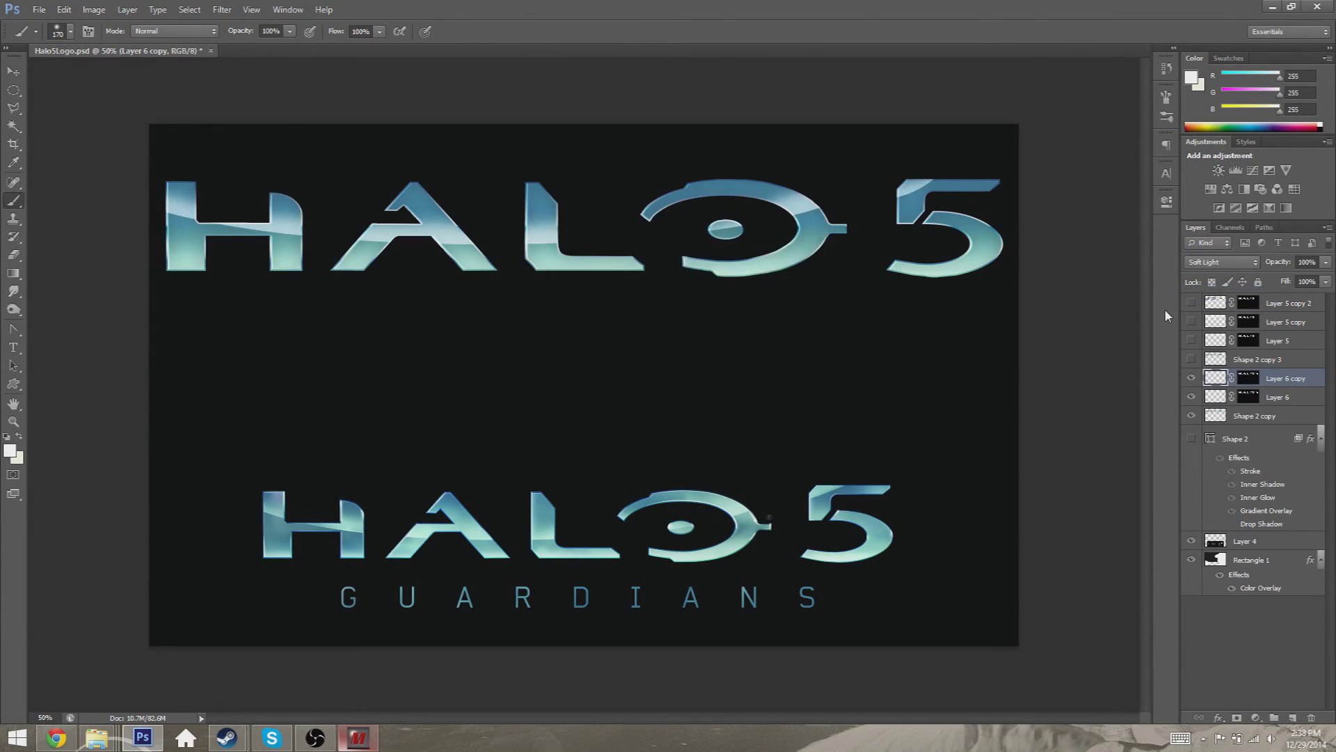
Set Layer 6 copy's blending mode to Overlay and its opacity to 44%
{"action": "left_click", "coordinate": [1216, 341]}
{"action": "left_click", "coordinate": [1220, 324]}
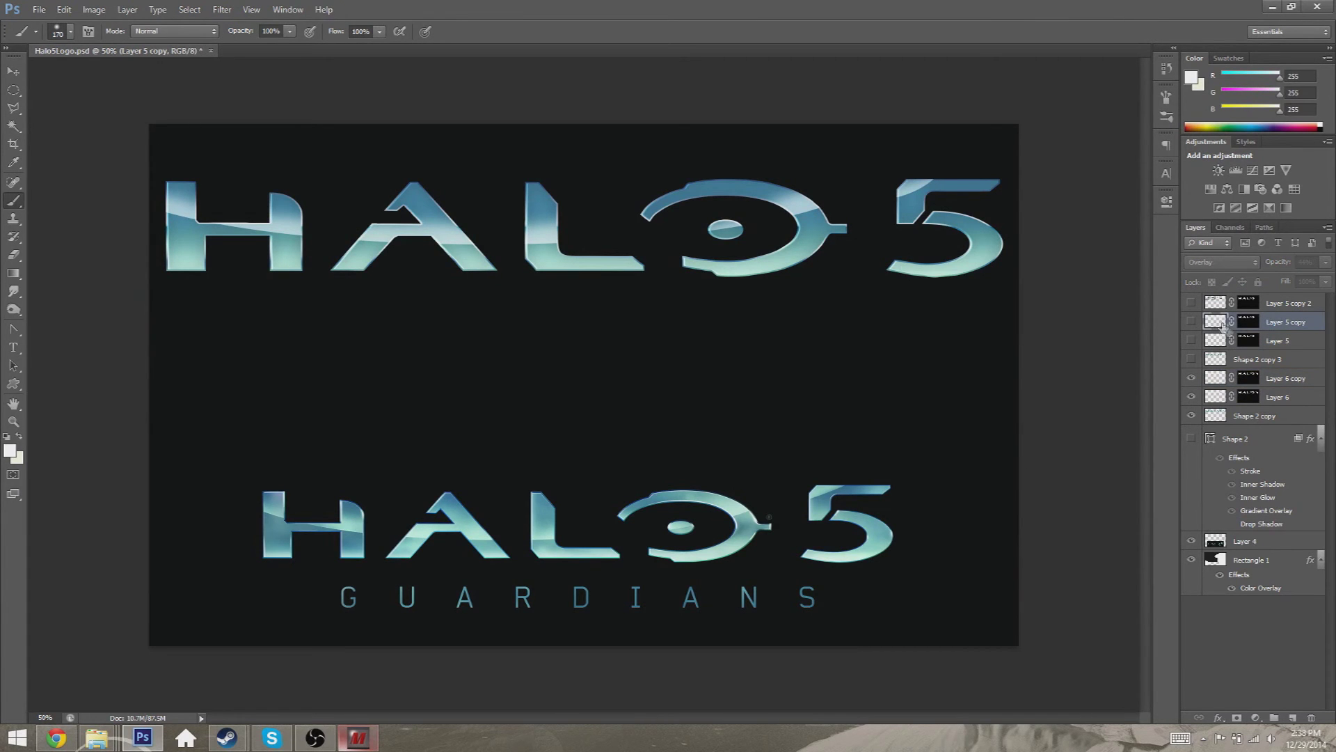
{"action": "left_click", "coordinate": [1252, 378]}
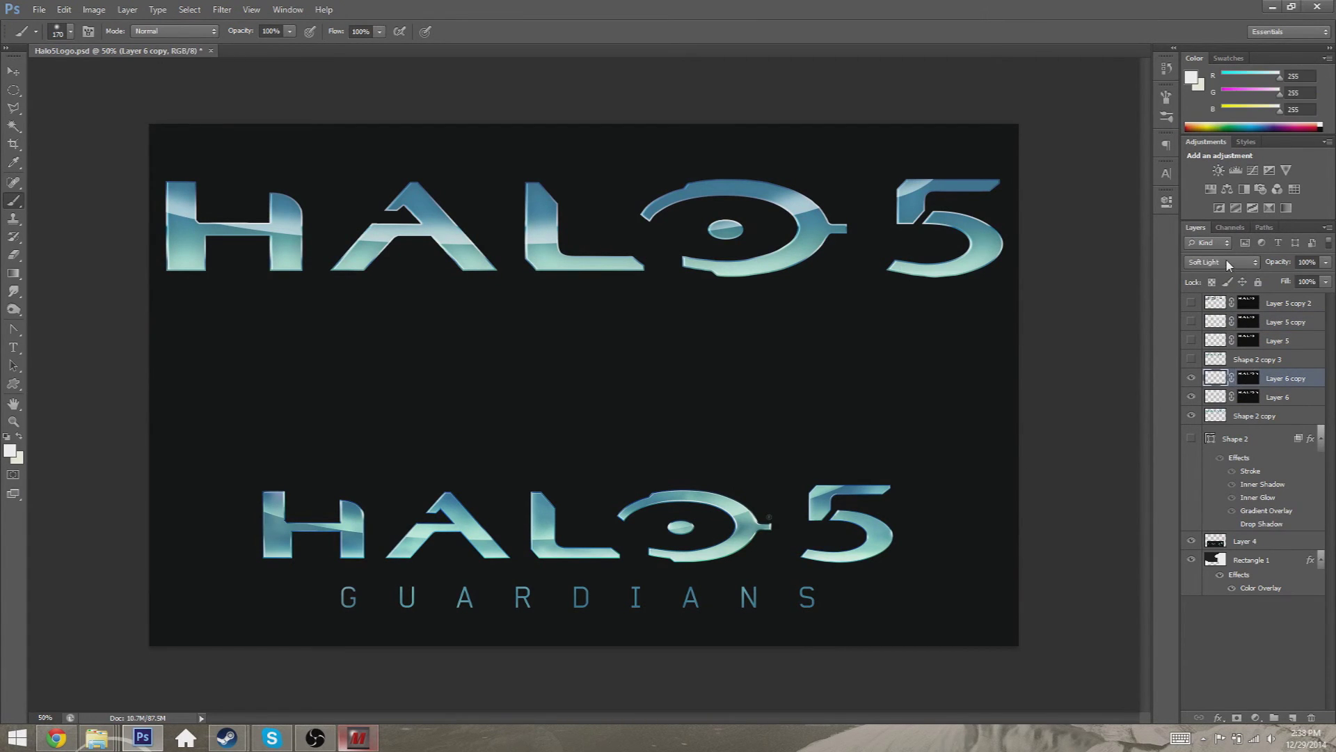
{"action": "left_click", "coordinate": [1225, 261]}
{"action": "left_click", "coordinate": [1198, 444]}
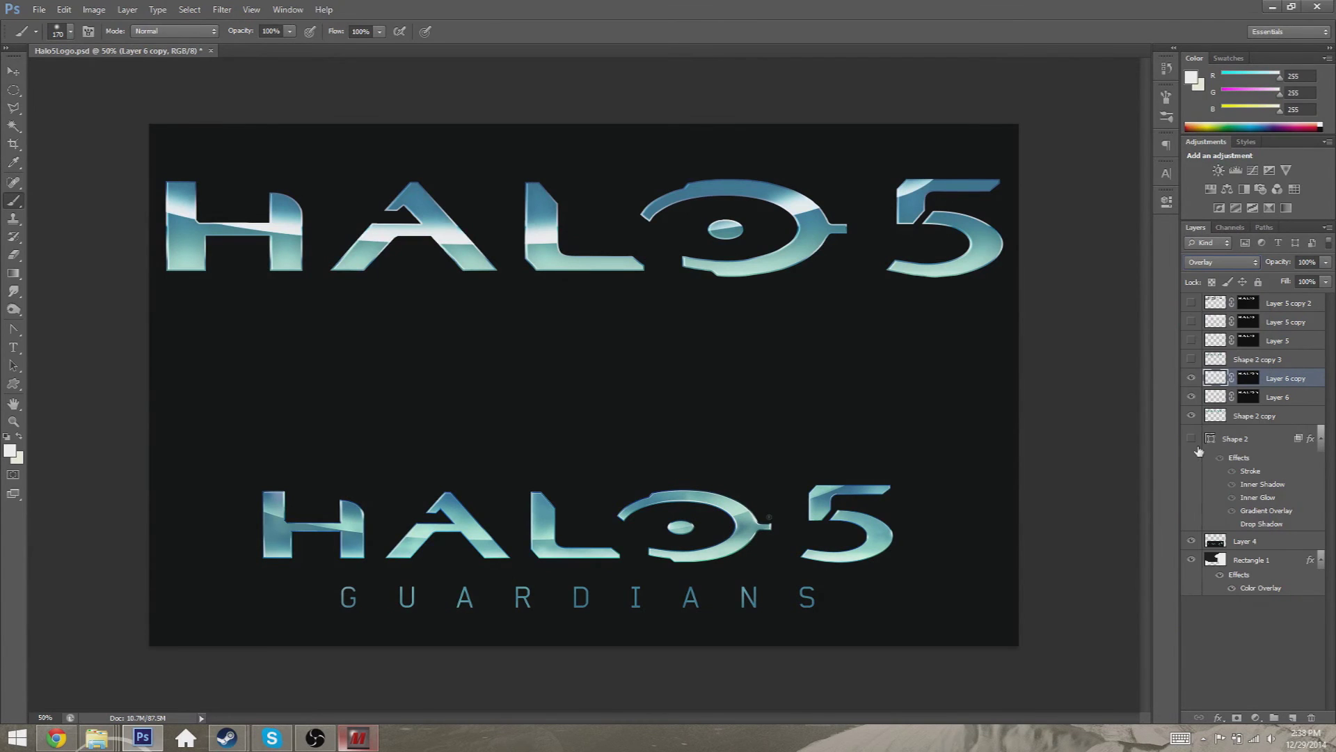
{"action": "left_click", "coordinate": [1307, 262]}
{"action": "key", "text": "Return"}
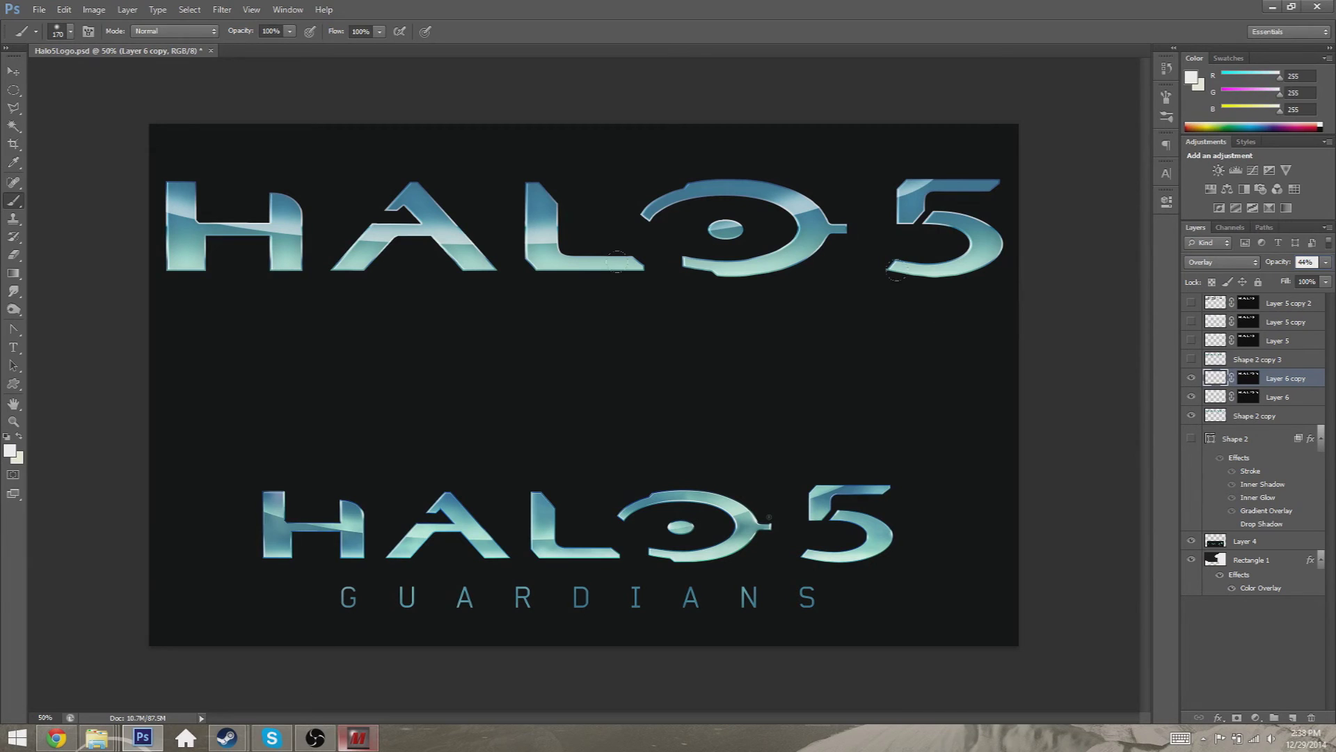
{"action": "key", "text": "Return"}
Paint soft white highlights on the large logo's letters on Layer 6 copy with a 106 px brush, and duplicate the layer
{"action": "left_click_drag", "start_coordinate": [160, 261], "coordinate": [203, 276]}
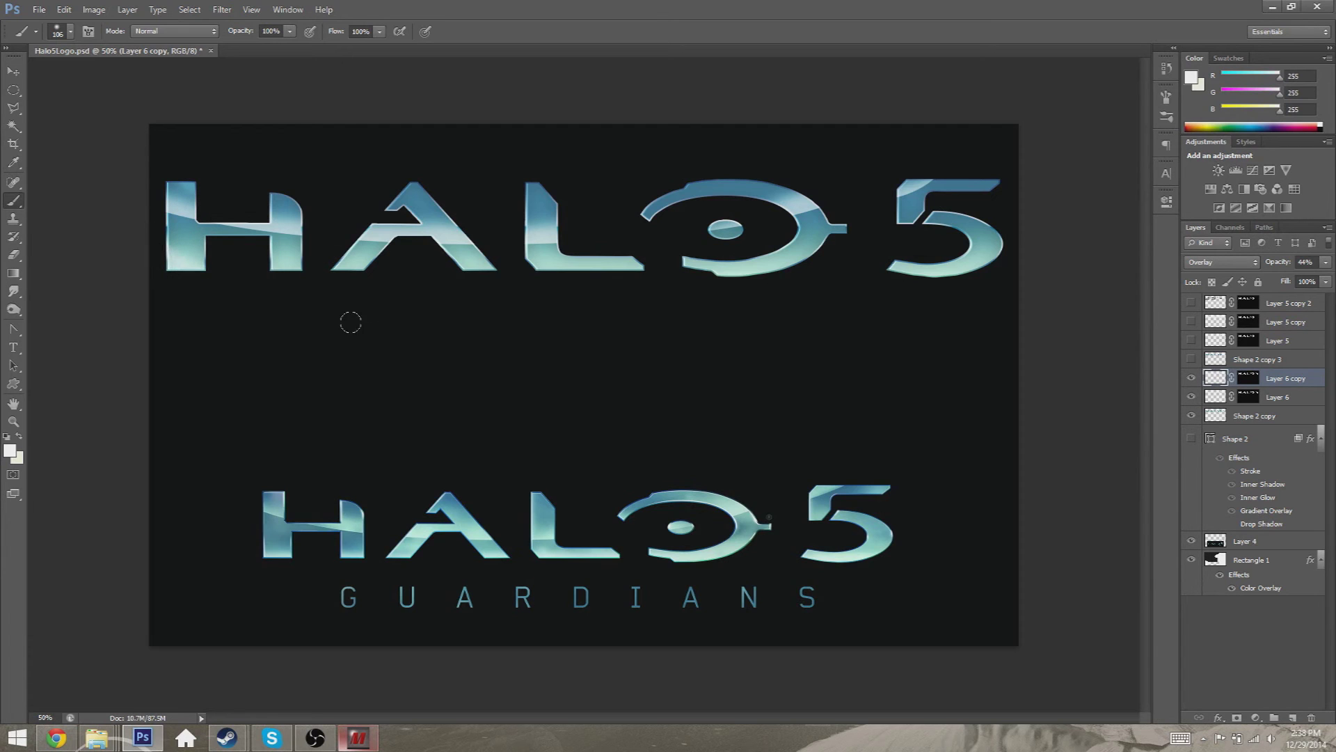
{"action": "left_click_drag", "start_coordinate": [703, 191], "coordinate": [824, 261]}
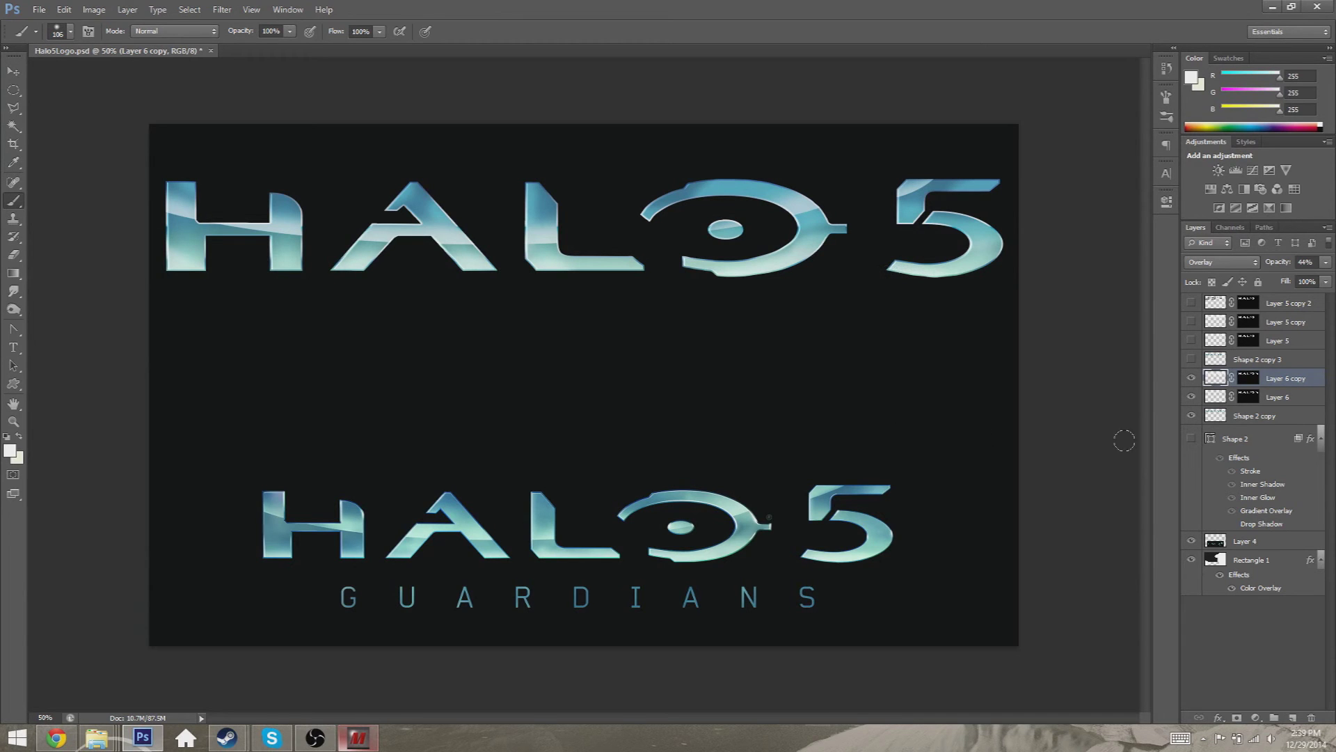
{"action": "right_click", "coordinate": [1284, 378]}
{"action": "left_click", "coordinate": [1211, 295]}
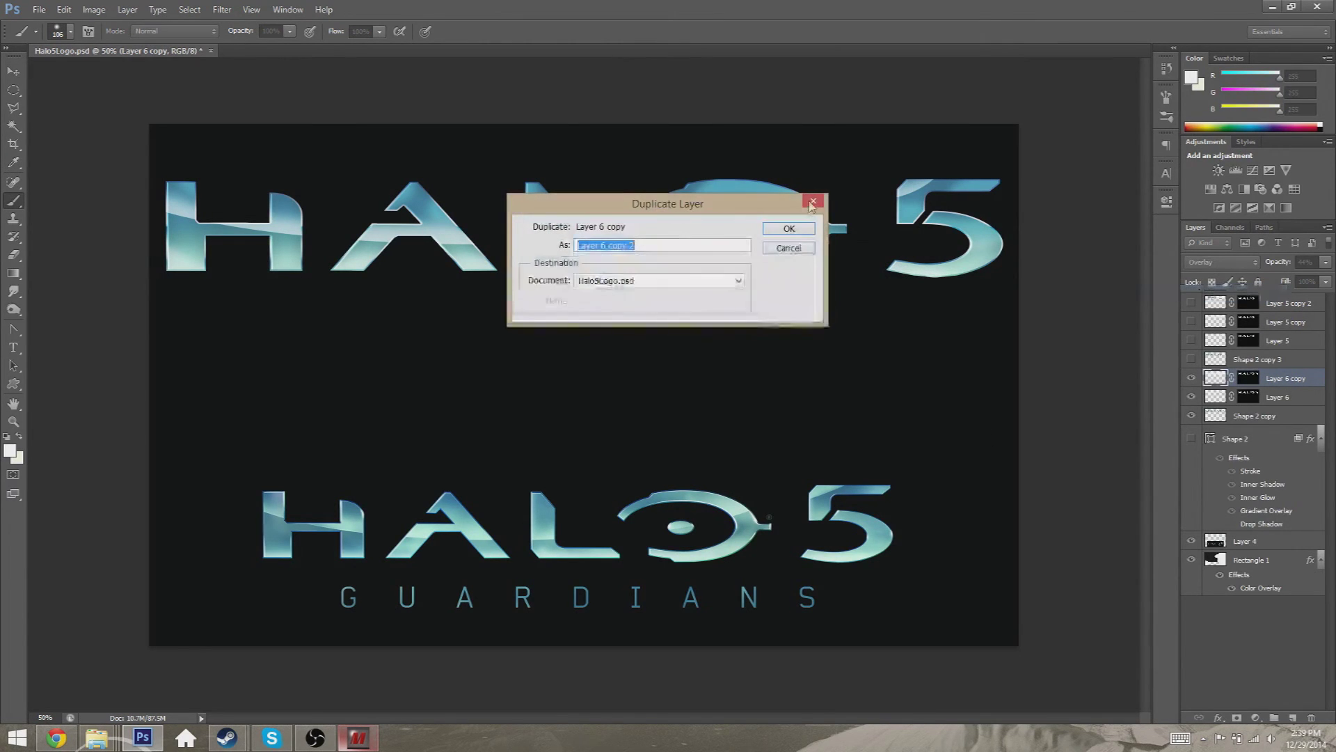
{"action": "left_click", "coordinate": [794, 229]}
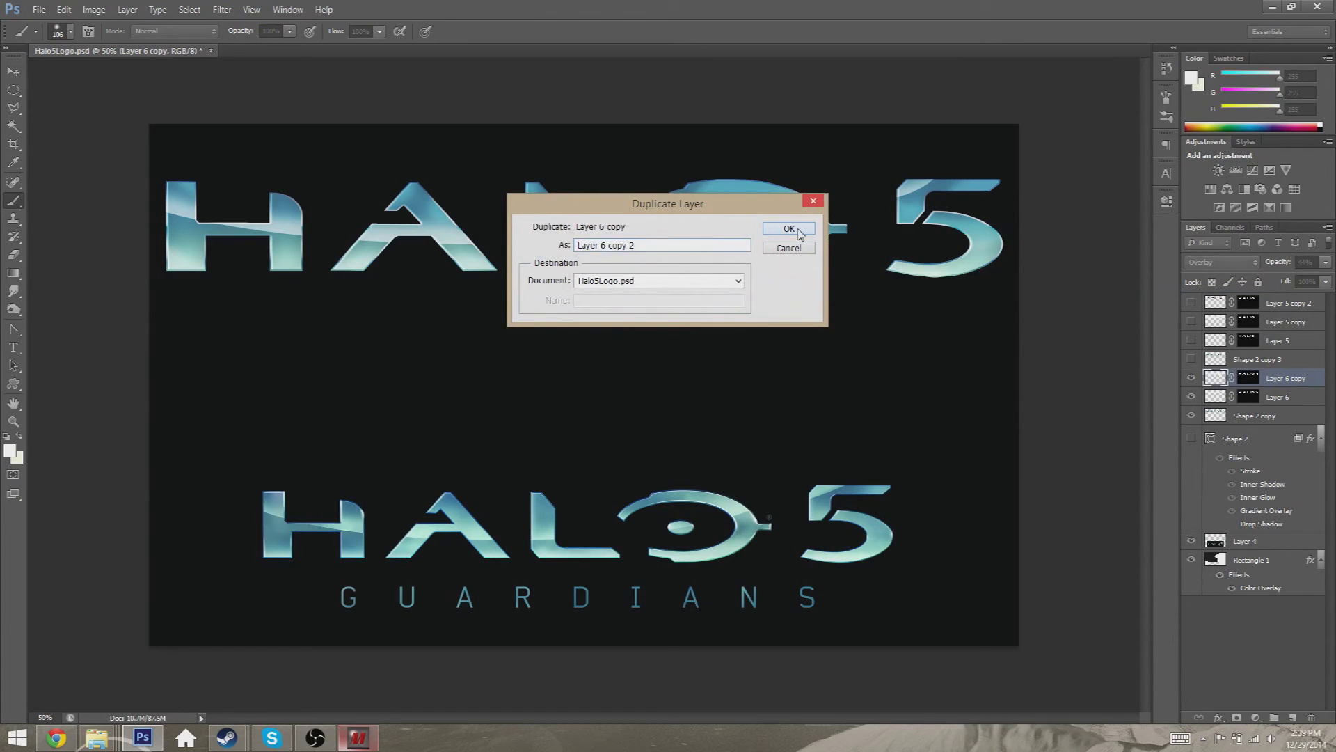
{"action": "right_click", "coordinate": [13, 90]}
{"action": "left_click", "coordinate": [56, 88]}
{"action": "left_click_drag", "start_coordinate": [149, 125], "coordinate": [1079, 304]}
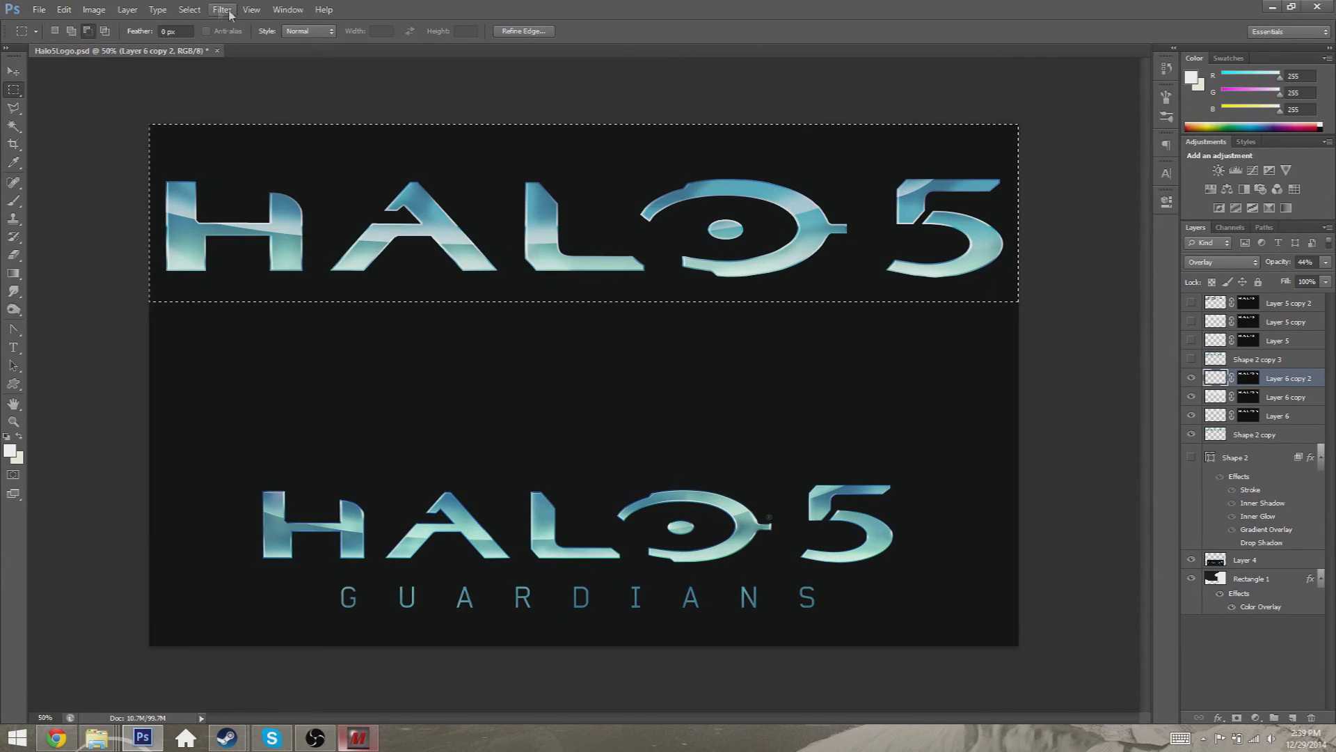
{"action": "left_click", "coordinate": [190, 9]}
{"action": "left_click", "coordinate": [205, 39]}
Set the foreground color to black
{"action": "left_click", "coordinate": [1193, 78]}
{"action": "left_click_drag", "start_coordinate": [953, 418], "coordinate": [869, 570]}
{"action": "left_click", "coordinate": [1211, 369]}
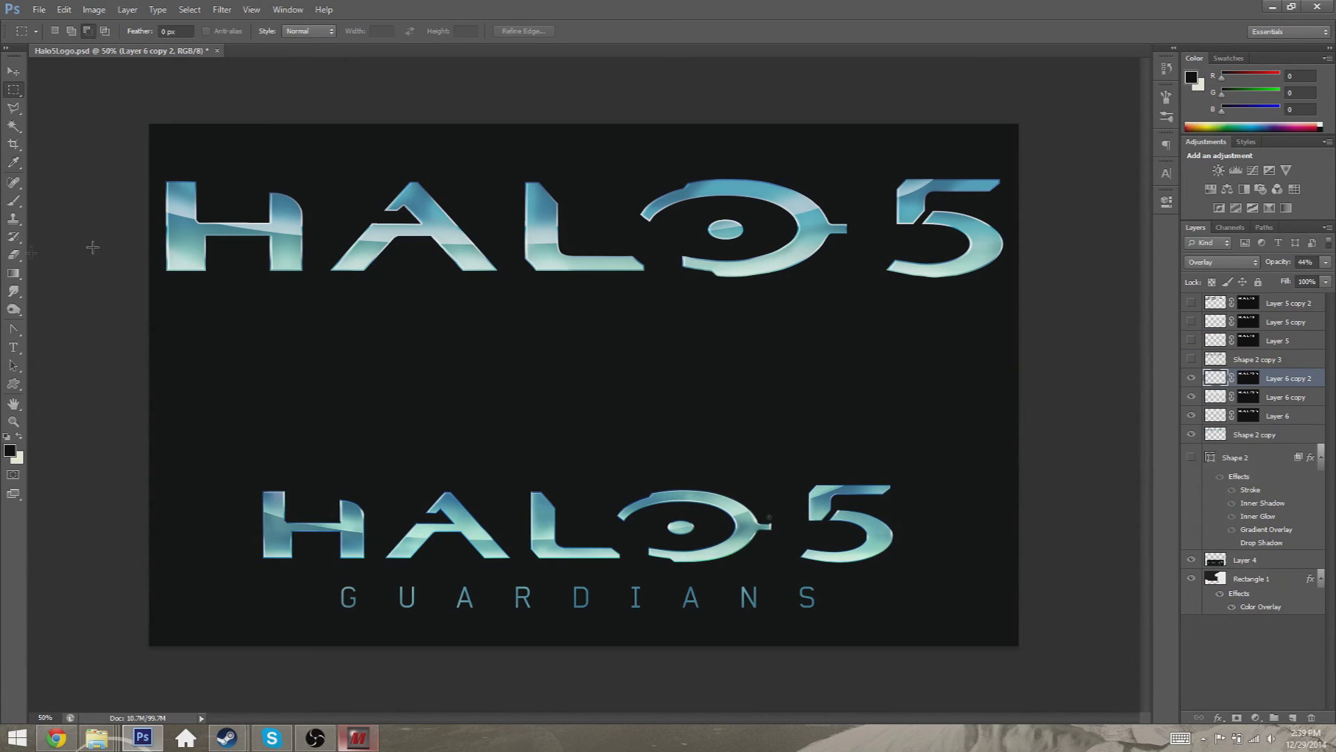
Switch to the Brush tool and set Layer 6 copy 2's opacity to 24%
{"action": "left_click", "coordinate": [14, 200]}
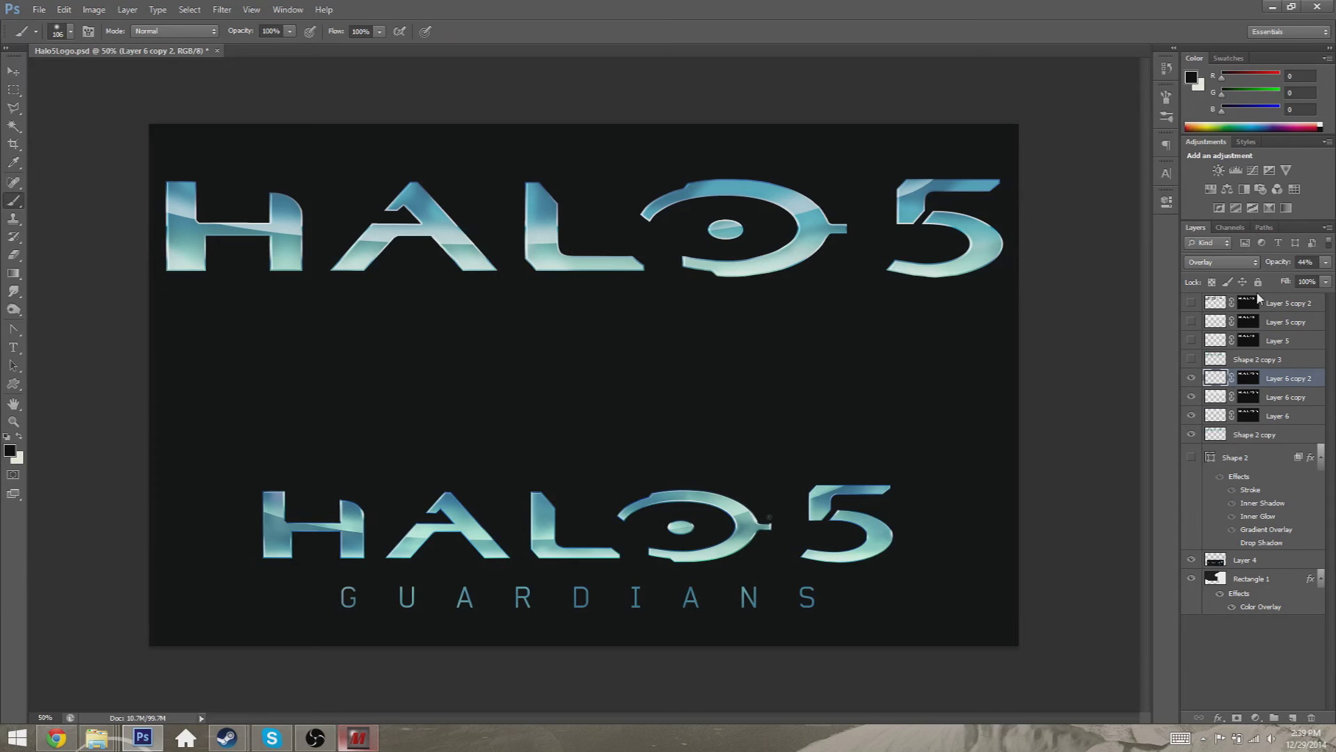
{"action": "left_click", "coordinate": [1283, 305]}
{"action": "left_click", "coordinate": [1287, 380]}
{"action": "left_click", "coordinate": [1306, 262]}
{"action": "type", "text": "24"}
{"action": "key", "text": "XF86MonBrightnessUp"}
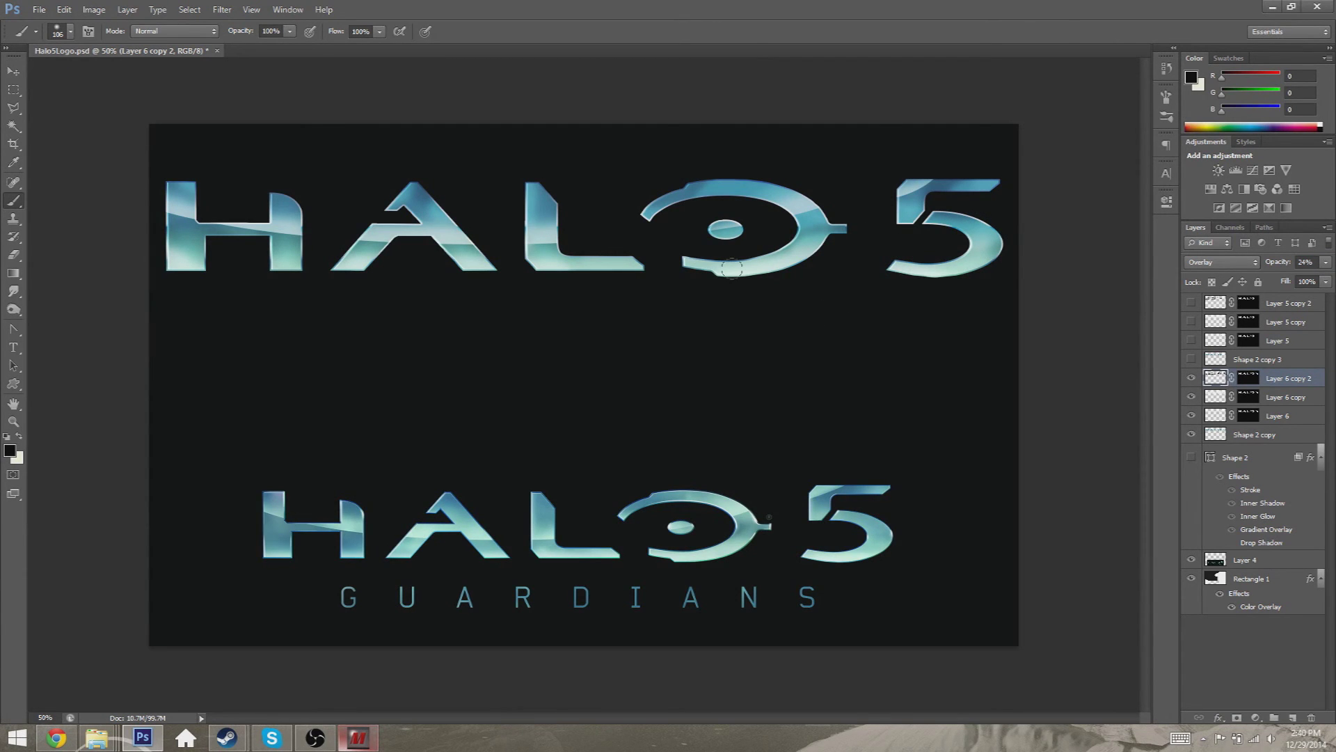
Dodge the highlights of the large logo's H on the Shape 2 copy layer with Protect Tones enabled
{"action": "left_click", "coordinate": [1193, 435]}
{"action": "left_click", "coordinate": [1192, 434]}
{"action": "left_click", "coordinate": [1245, 439]}
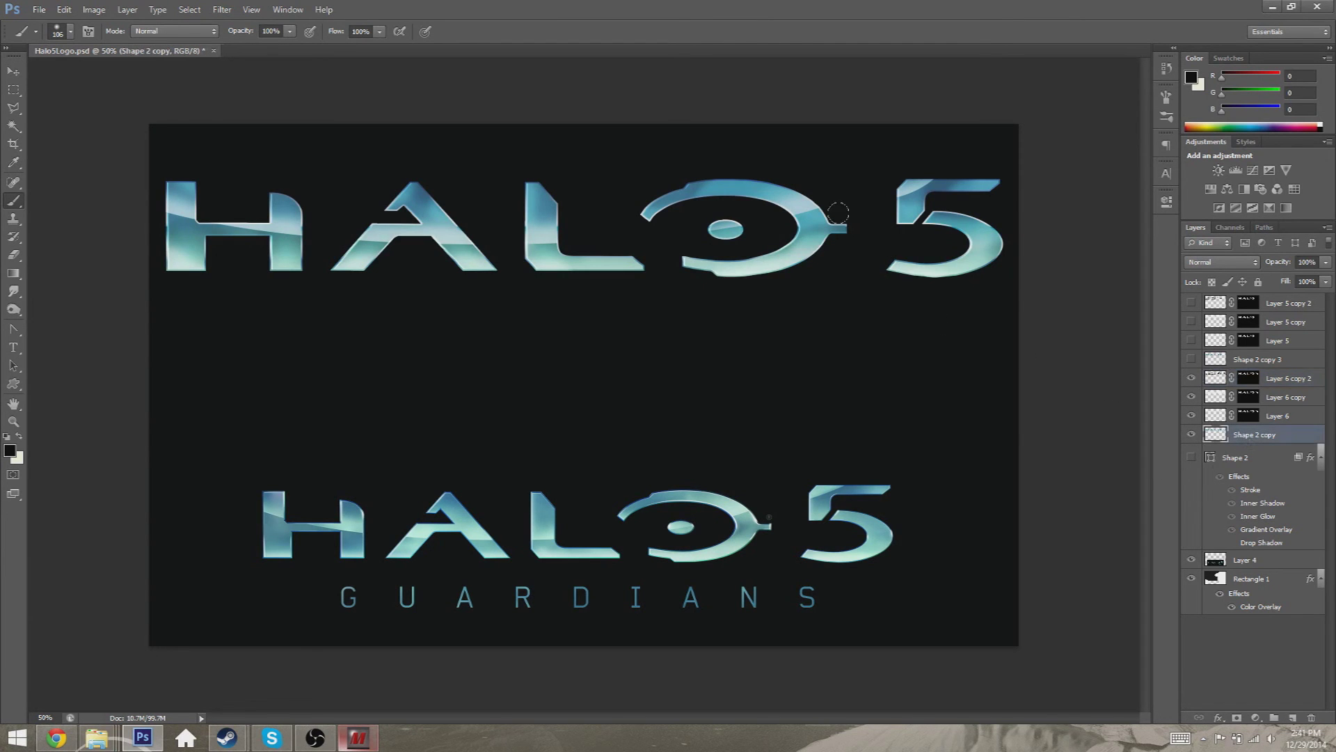
{"action": "left_click", "coordinate": [13, 313]}
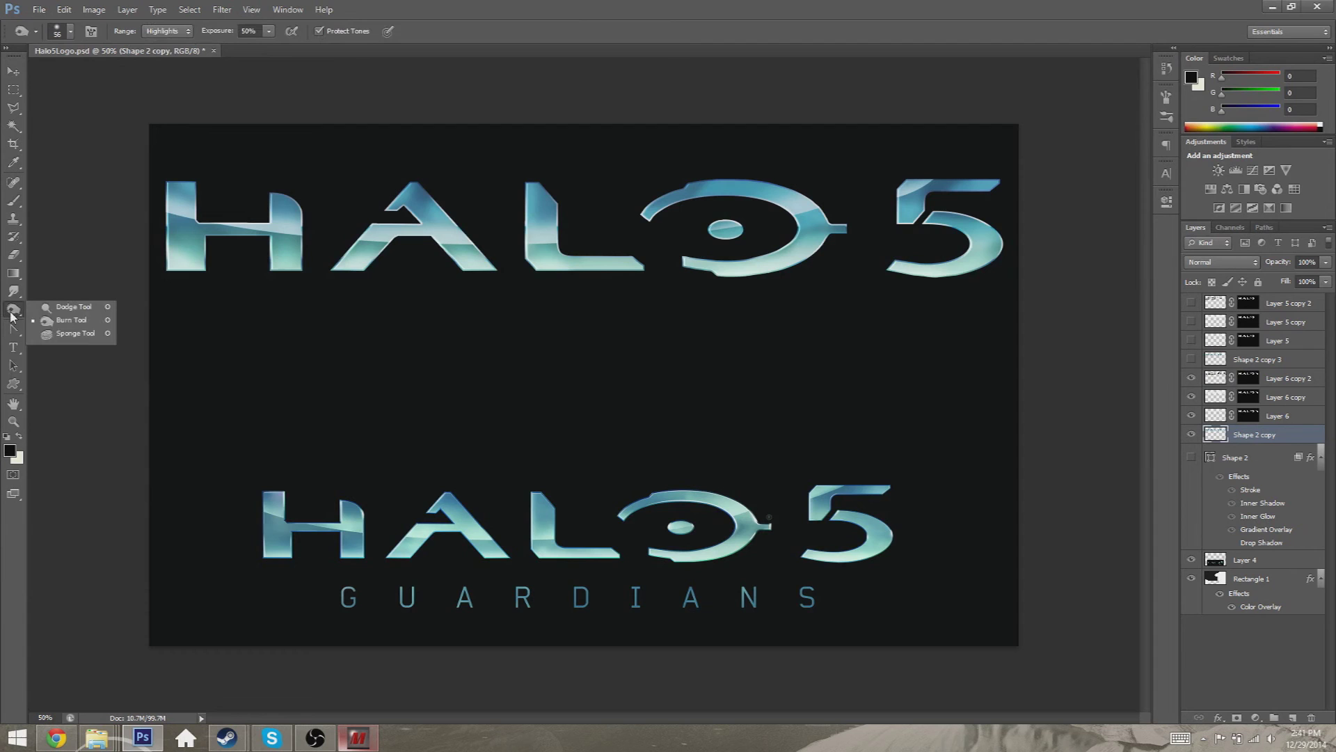
{"action": "left_click", "coordinate": [82, 307]}
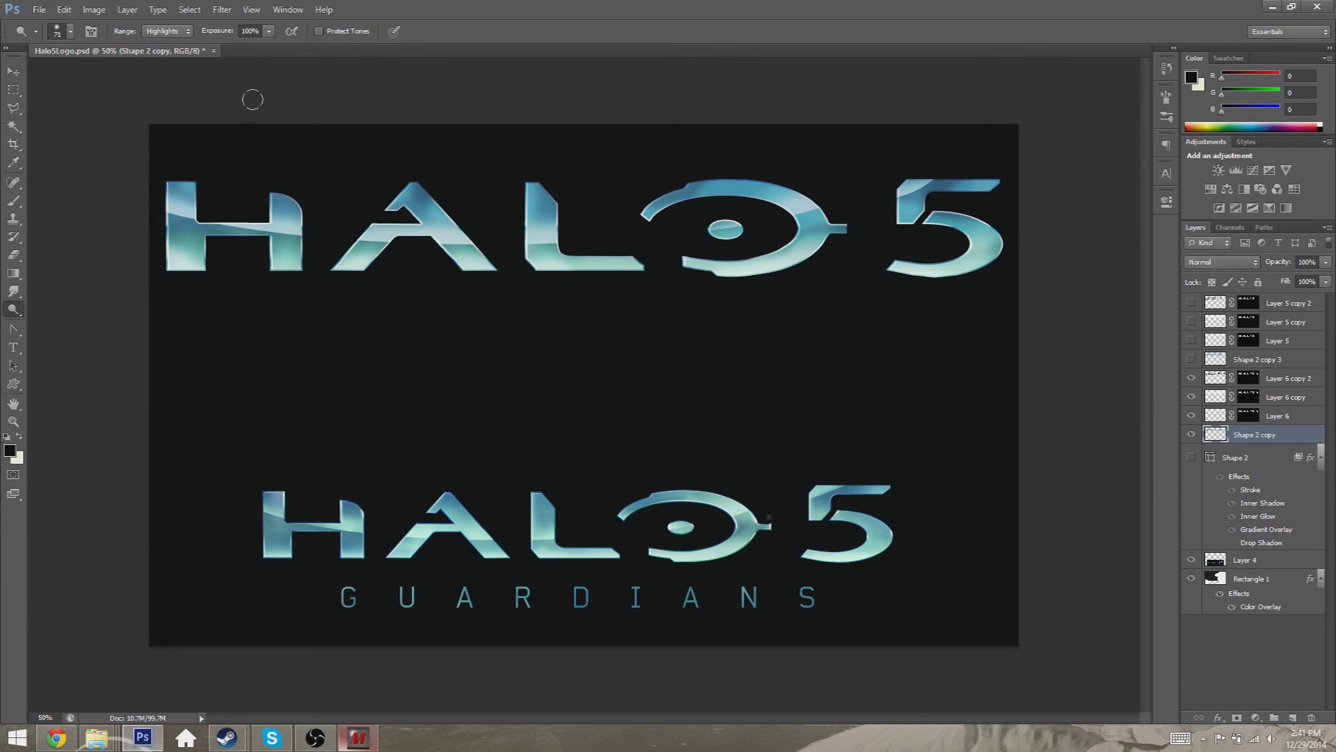
{"action": "left_click", "coordinate": [319, 30]}
{"action": "left_click_drag", "start_coordinate": [274, 235], "coordinate": [278, 252]}
Lower the Dodge exposure to 32% and brighten the highlights across the large logo's letters, including the 5
{"action": "left_click_drag", "start_coordinate": [269, 30], "coordinate": [237, 53]}
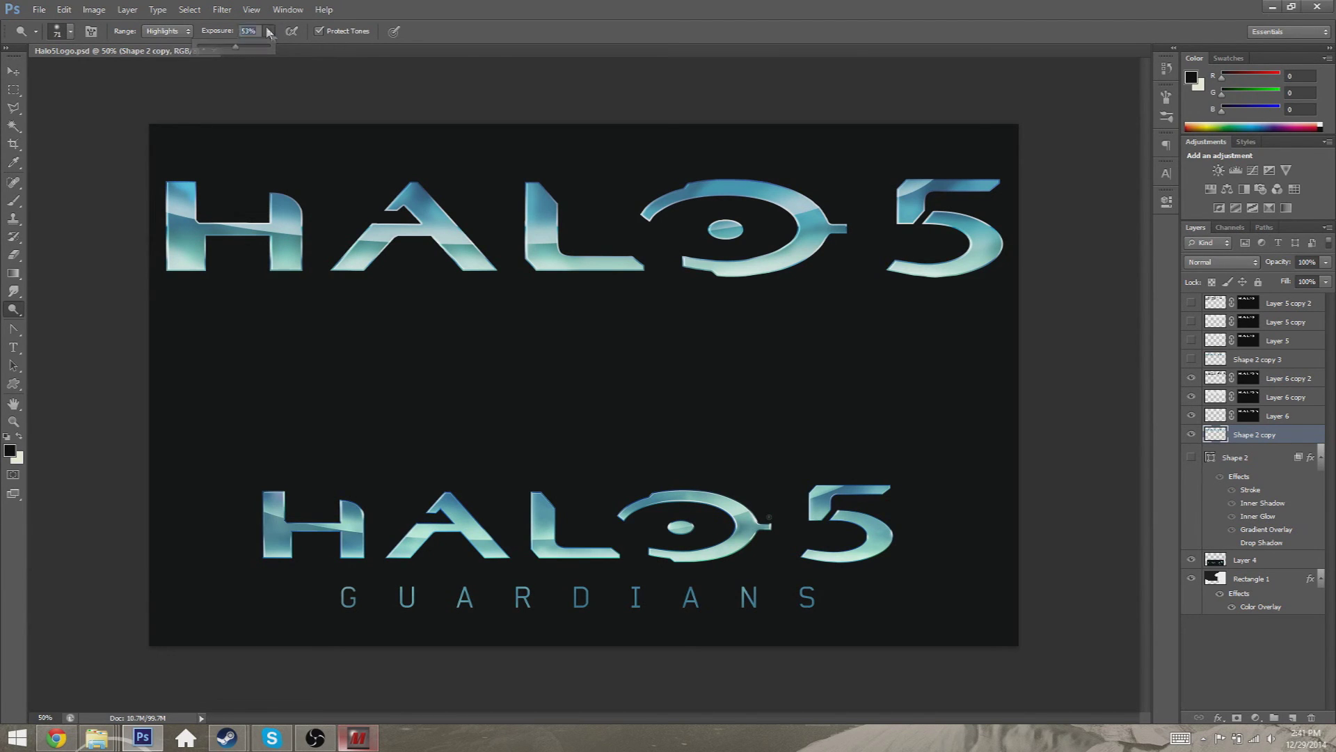
{"action": "mouse_move", "coordinate": [319, 202]}
{"action": "left_mouse_down"}
{"action": "mouse_move", "coordinate": [305, 212]}
{"action": "mouse_move", "coordinate": [291, 195]}
{"action": "left_mouse_up"}
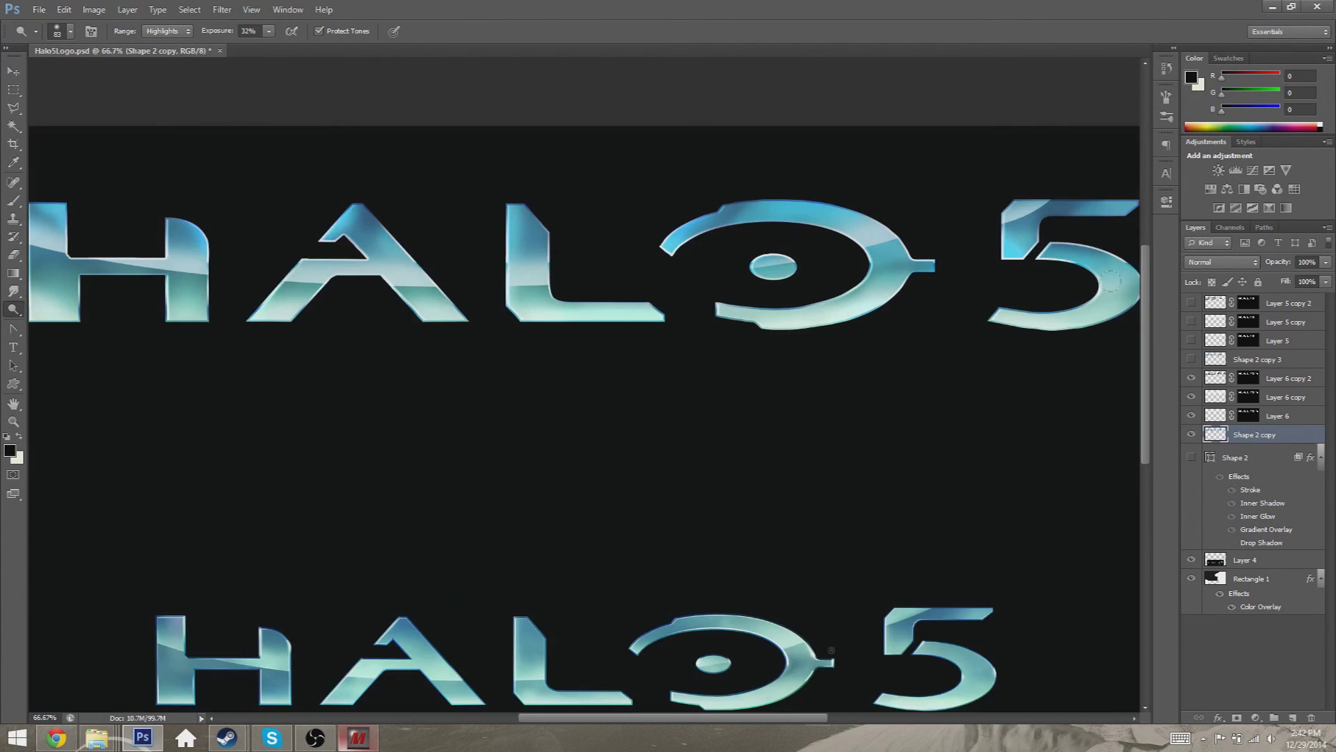
{"action": "left_click_drag", "start_coordinate": [1111, 281], "coordinate": [1105, 345]}
Burn the highlights on the large logo's L at 50% exposure on the Shape 2 copy layer
{"action": "right_click", "coordinate": [24, 309]}
{"action": "left_click", "coordinate": [71, 320]}
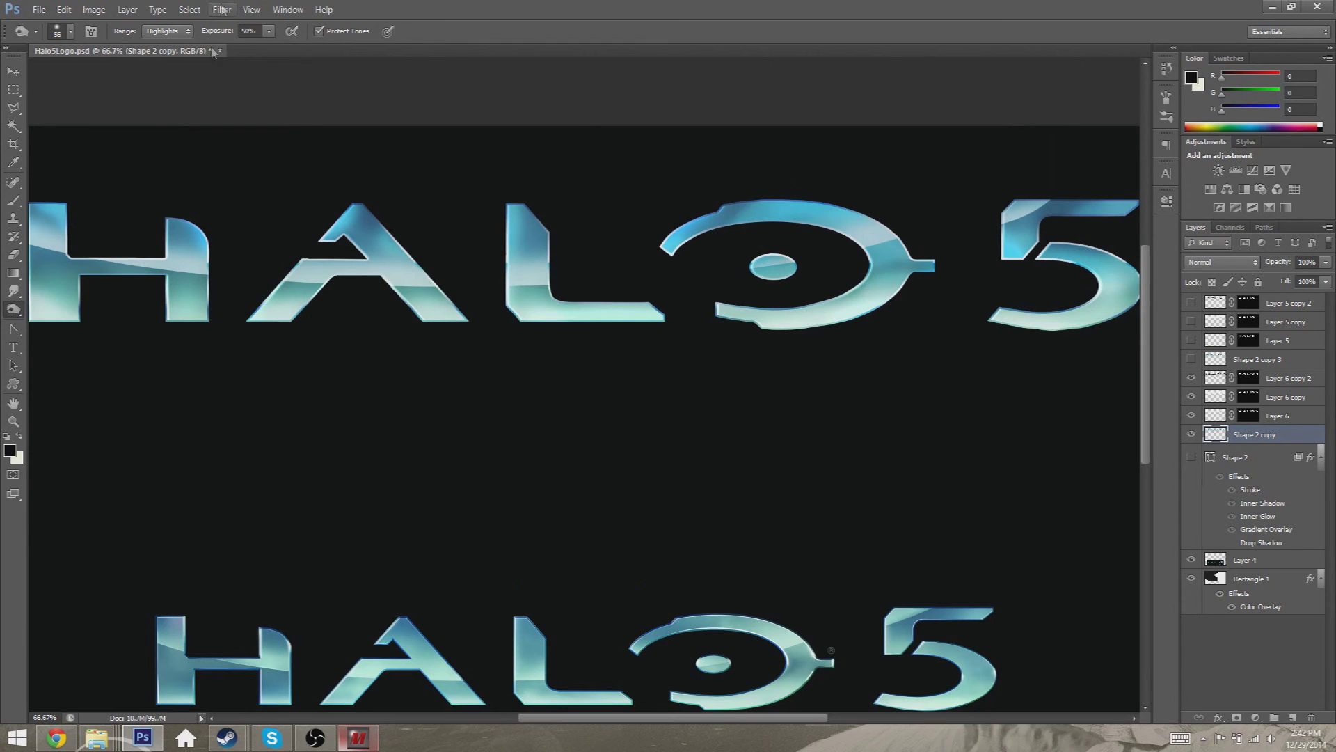
{"action": "mouse_move", "coordinate": [555, 290]}
{"action": "left_mouse_down"}
{"action": "mouse_move", "coordinate": [465, 302]}
{"action": "mouse_move", "coordinate": [565, 289]}
{"action": "left_mouse_up"}
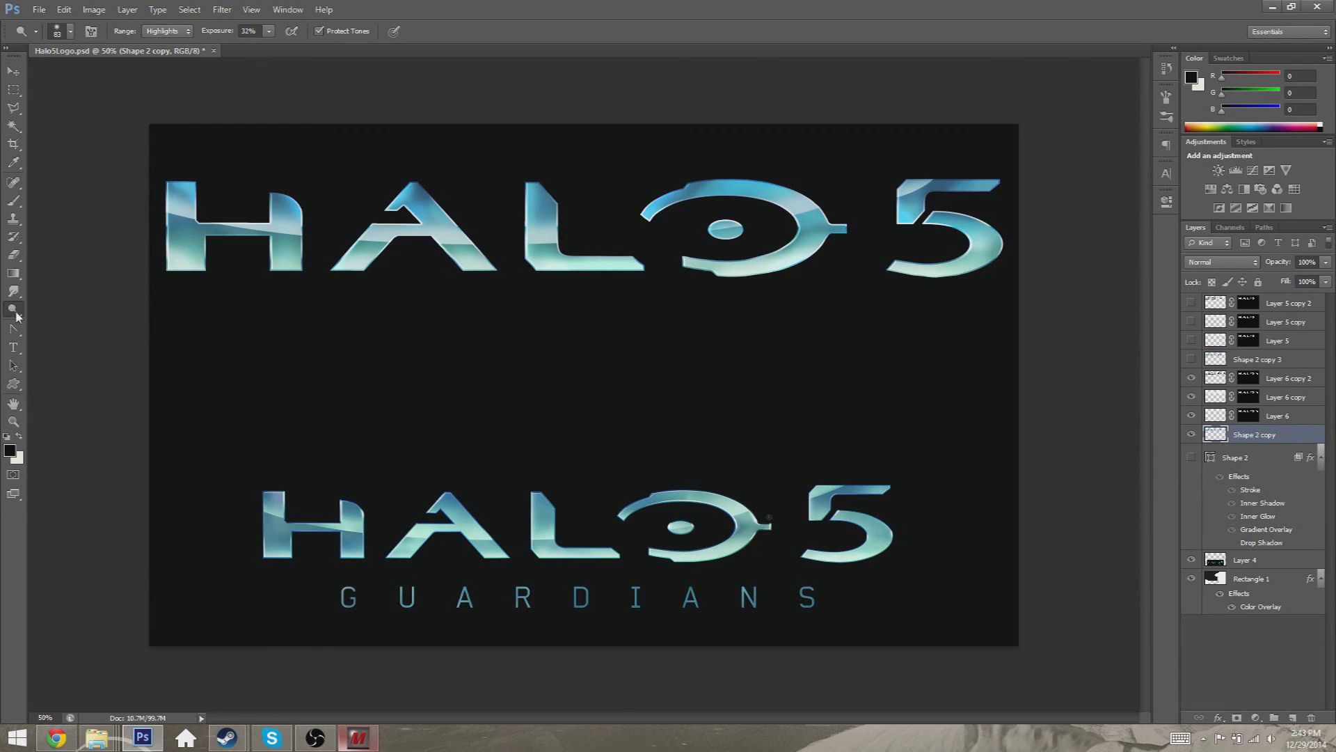
Add the white text GUARDIANS at about 106 pt and place it centred beneath the large logo
{"action": "left_click", "coordinate": [13, 346]}
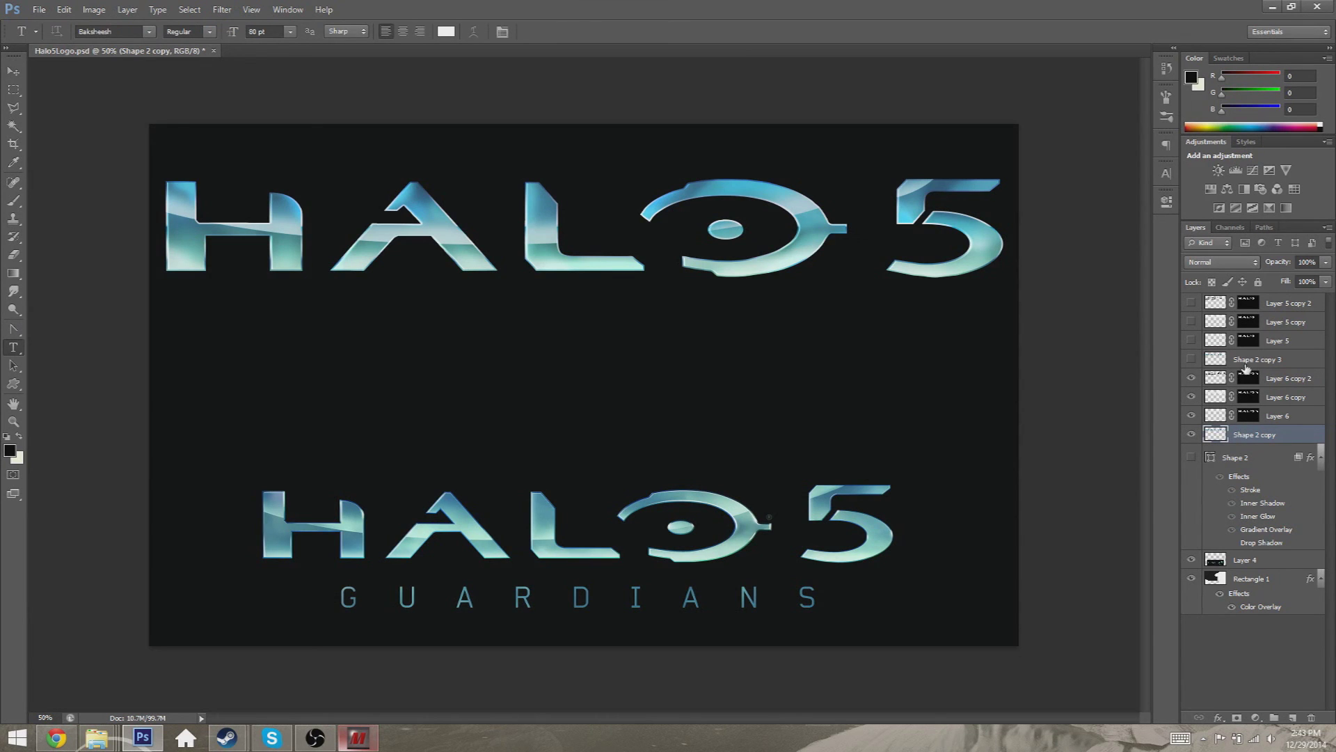
{"action": "left_click", "coordinate": [457, 443]}
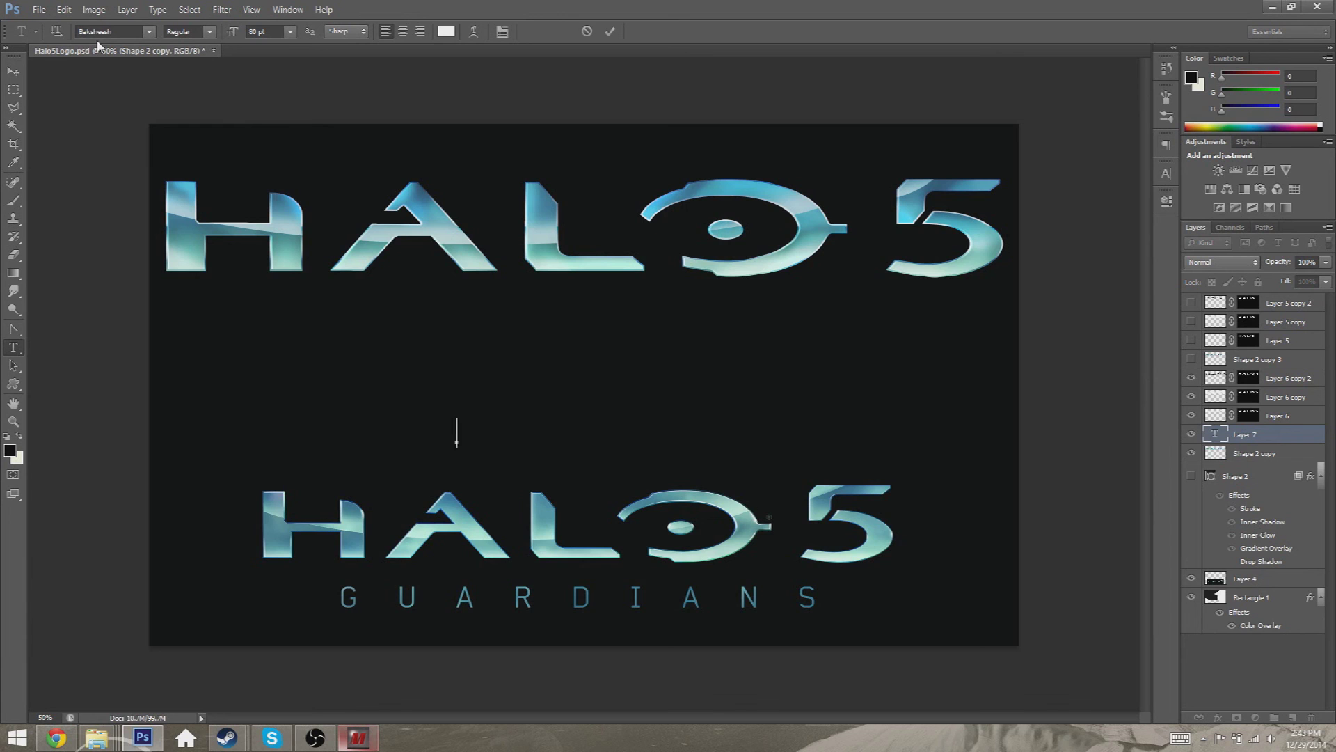
{"action": "type", "text": "GUARDIANS"}
{"action": "left_click", "coordinate": [14, 71]}
{"action": "left_click_drag", "start_coordinate": [710, 423], "coordinate": [649, 317]}
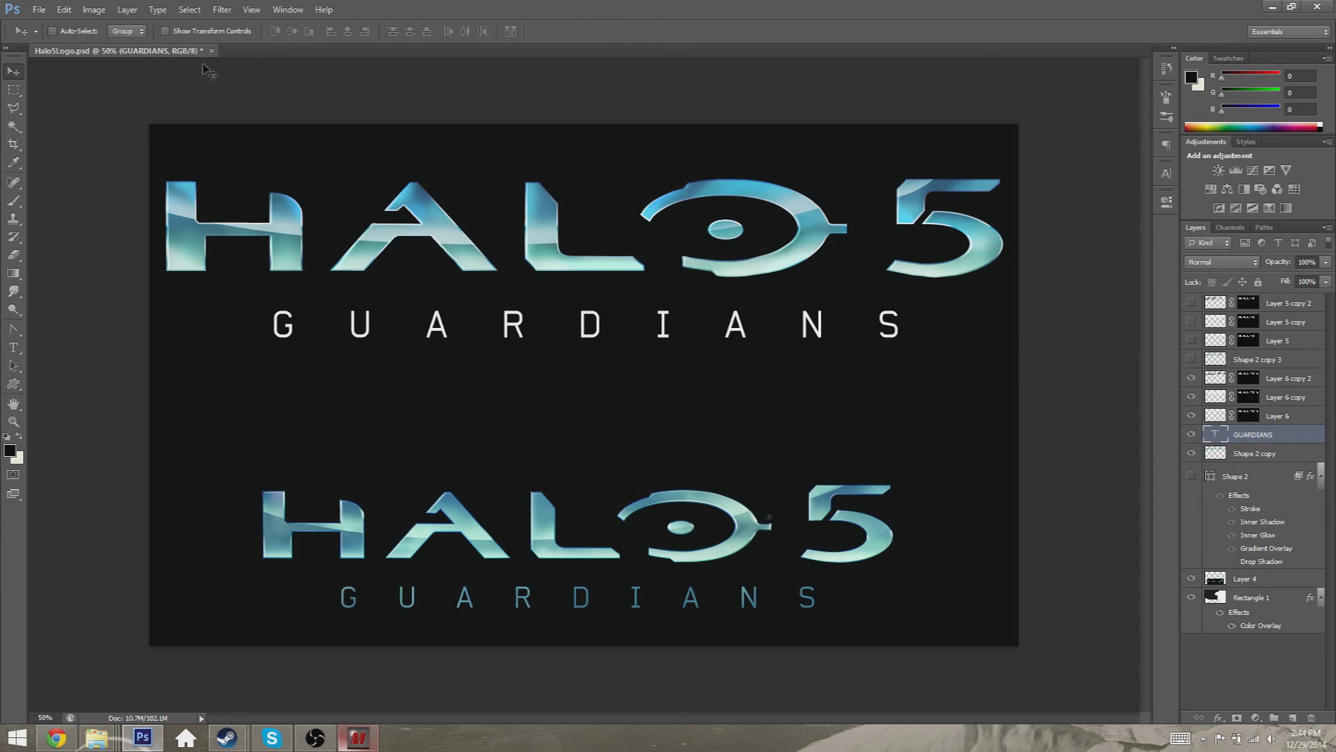
Recolor the whole new GUARDIANS text to blue #39819a, sampled from the reference logo's GUARDIANS lettering
{"action": "left_click", "coordinate": [14, 348]}
{"action": "left_click", "coordinate": [293, 306]}
{"action": "key", "text": "ctrl+a"}
{"action": "left_click", "coordinate": [446, 32]}
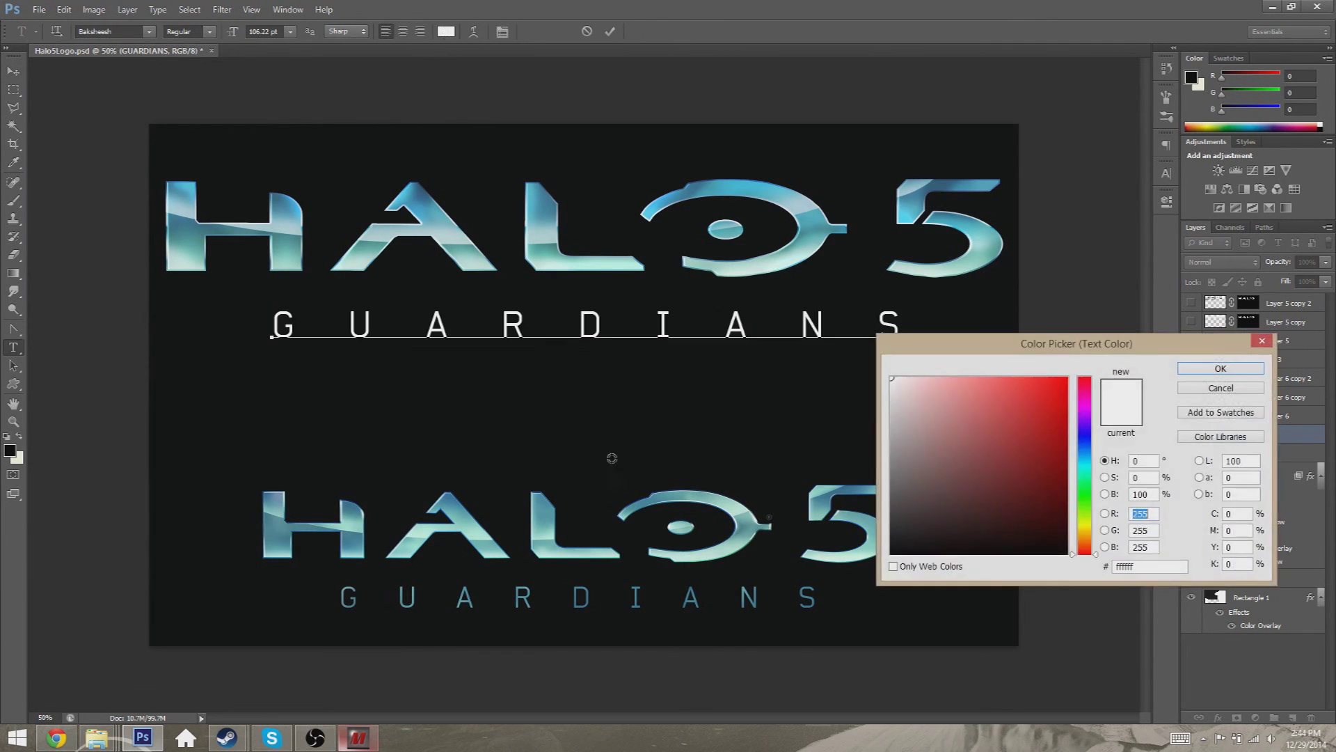
{"action": "left_click", "coordinate": [635, 594]}
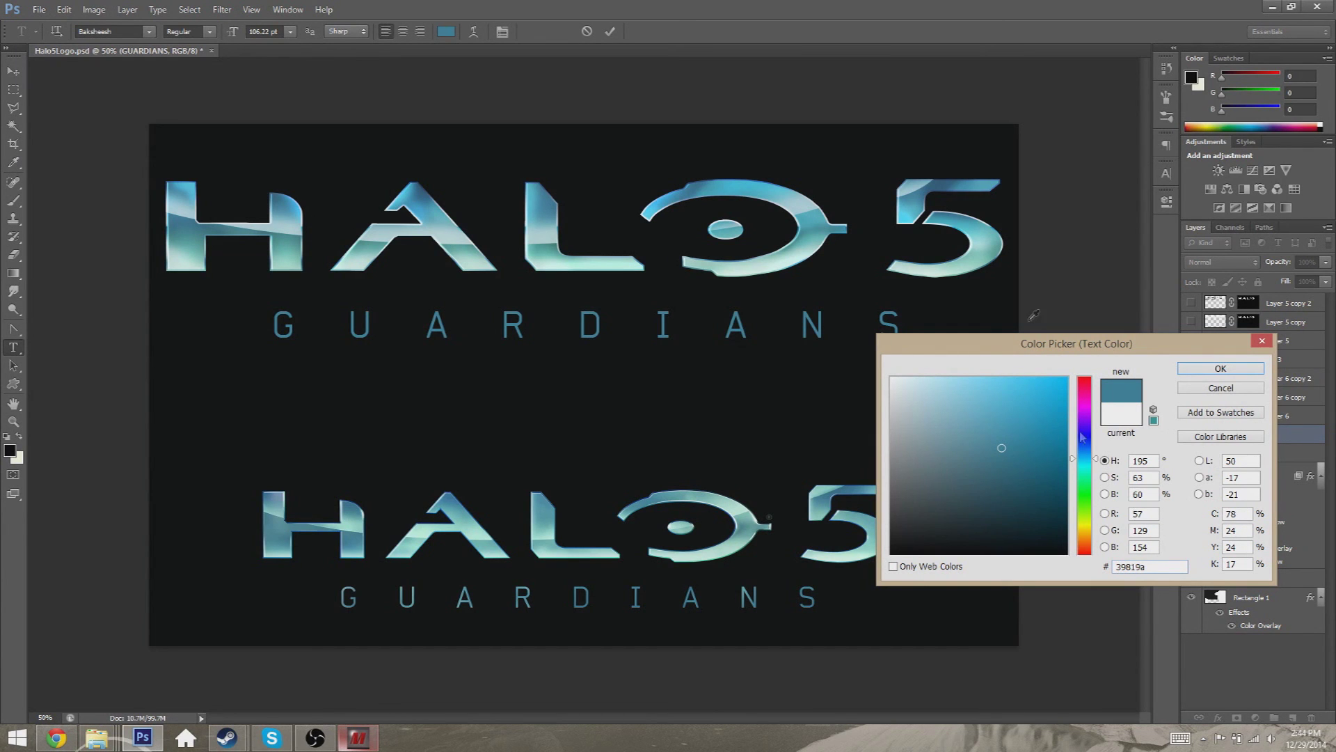
{"action": "left_click", "coordinate": [1218, 369]}
Add a light Inner Shadow to the GUARDIANS text layer with Normal blending, 1 px distance and 3 px size
{"action": "left_click", "coordinate": [1250, 437]}
{"action": "right_click", "coordinate": [1253, 437]}
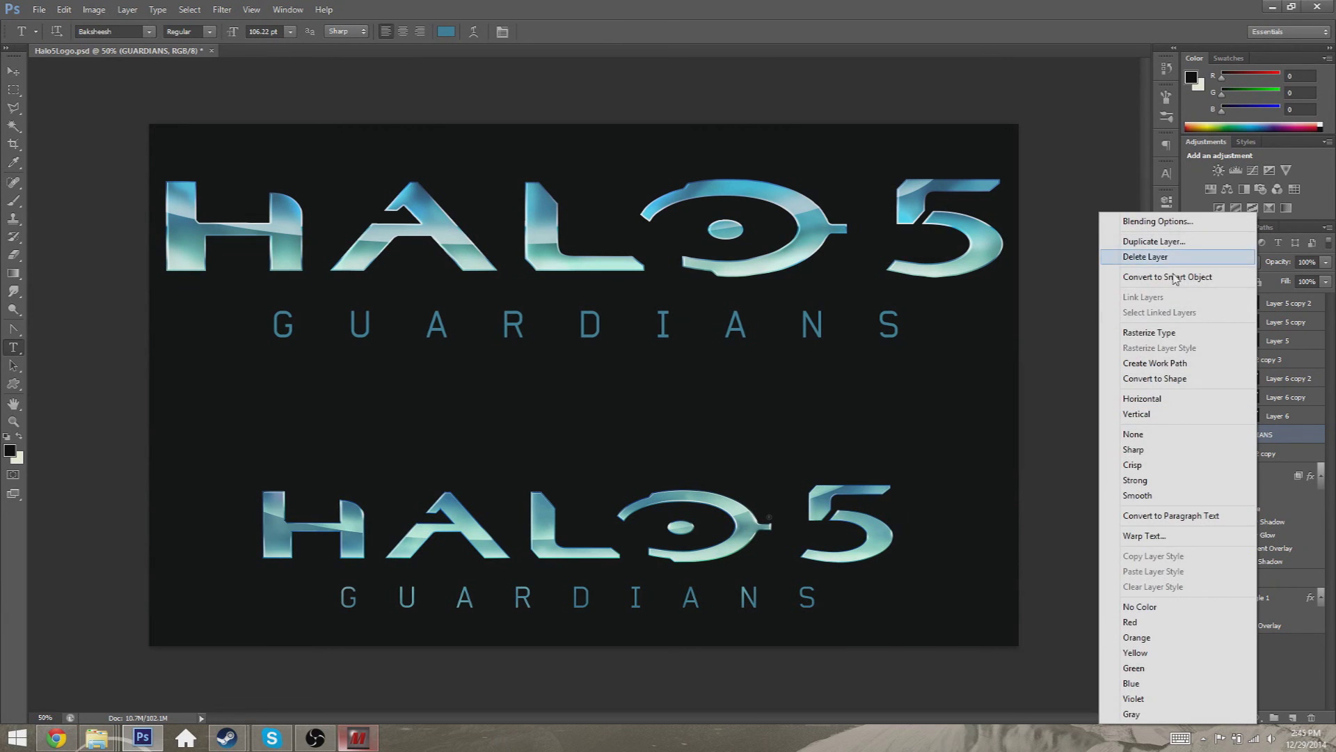
{"action": "left_click", "coordinate": [1158, 222]}
{"action": "left_click_drag", "start_coordinate": [737, 215], "coordinate": [966, 257]}
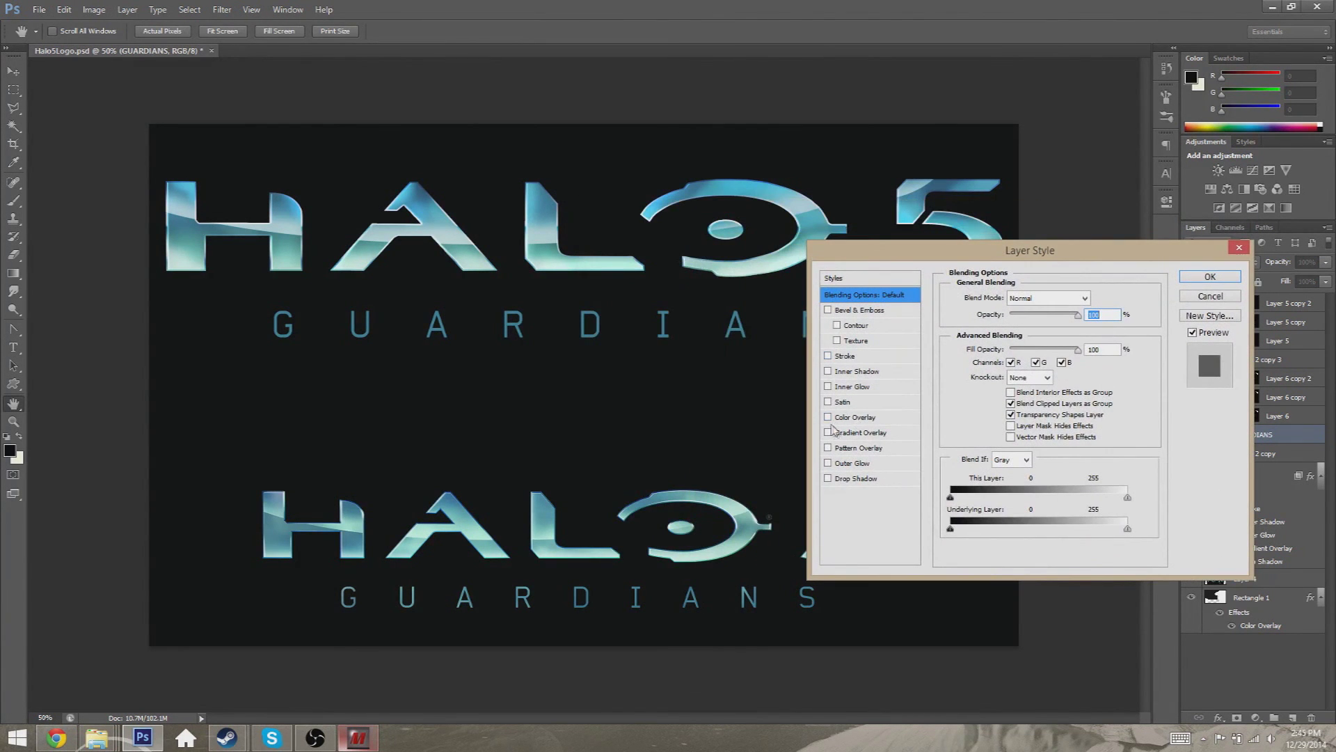
{"action": "left_click", "coordinate": [829, 372]}
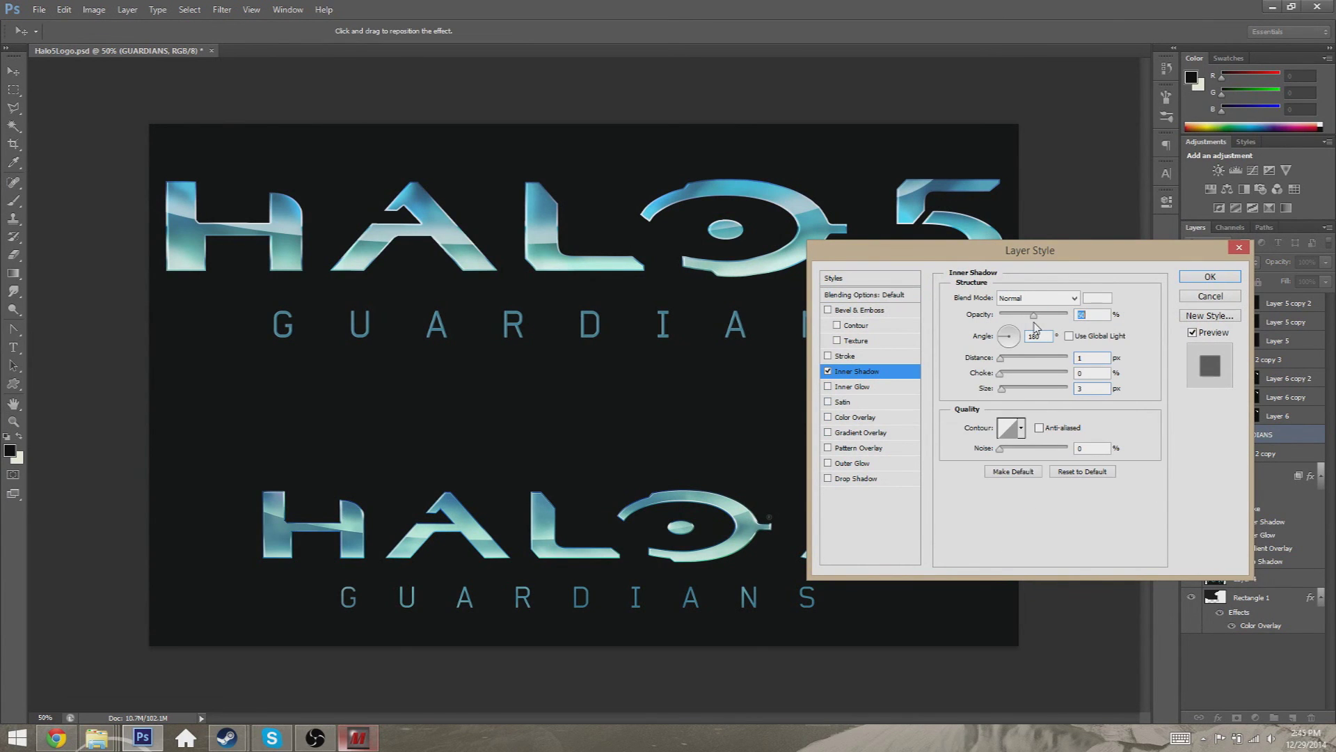
{"action": "left_click", "coordinate": [1192, 279]}
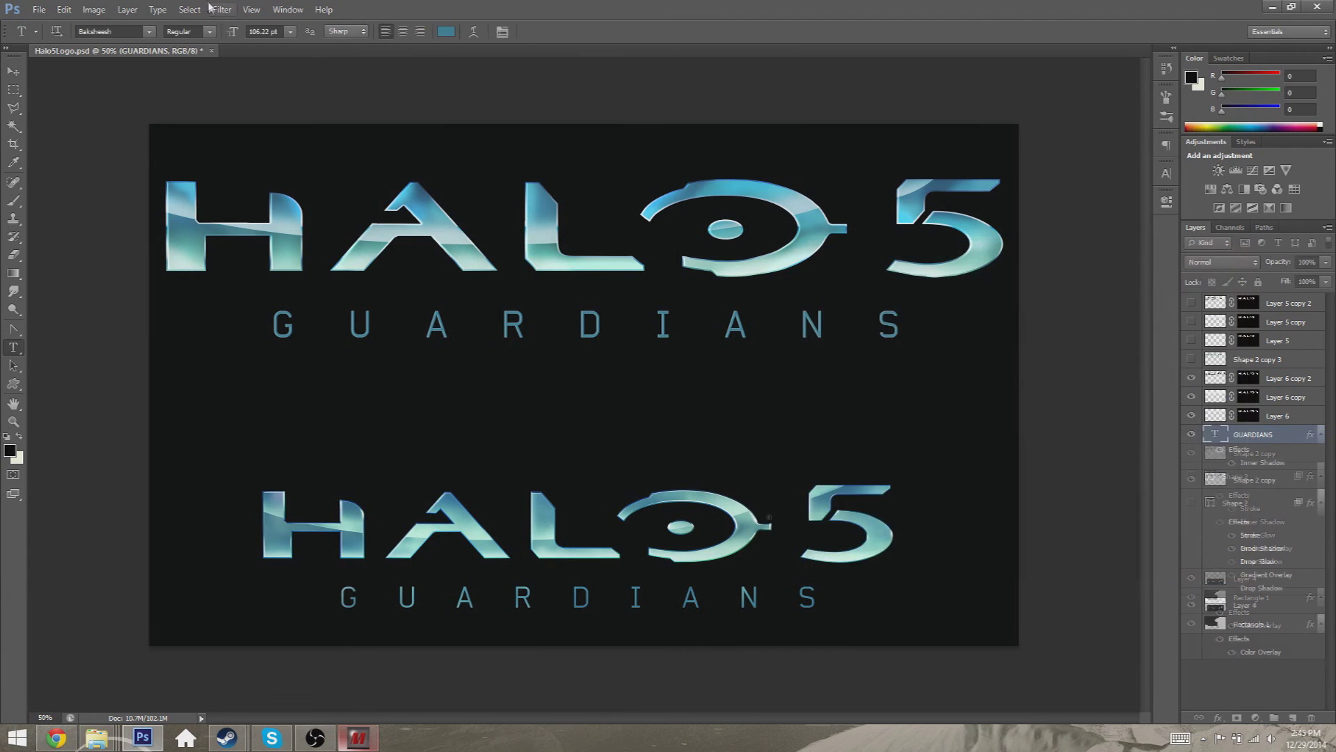
Compare the finished logo with the reference, and hide the reference Layer 4 and the Rectangle 1 background
{"action": "left_click", "coordinate": [251, 9]}
{"action": "left_click", "coordinate": [272, 109]}
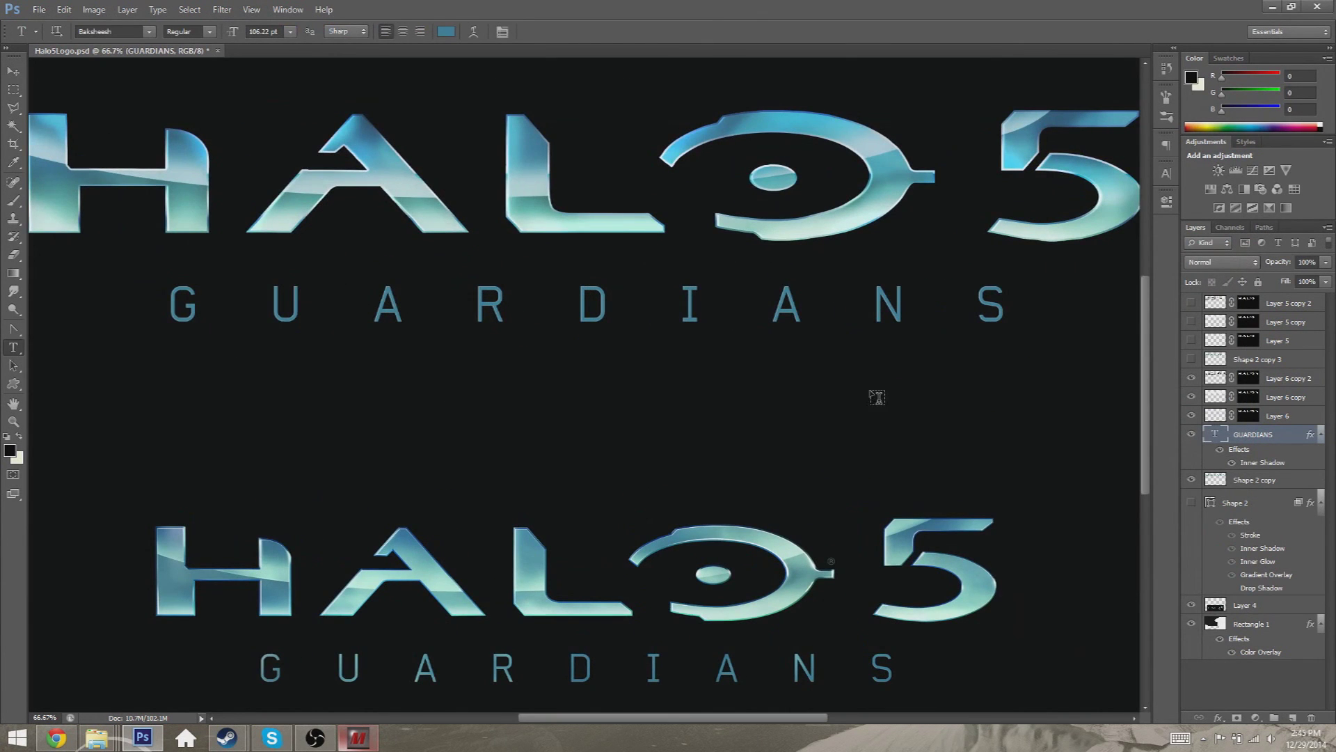
{"action": "left_click", "coordinate": [252, 9]}
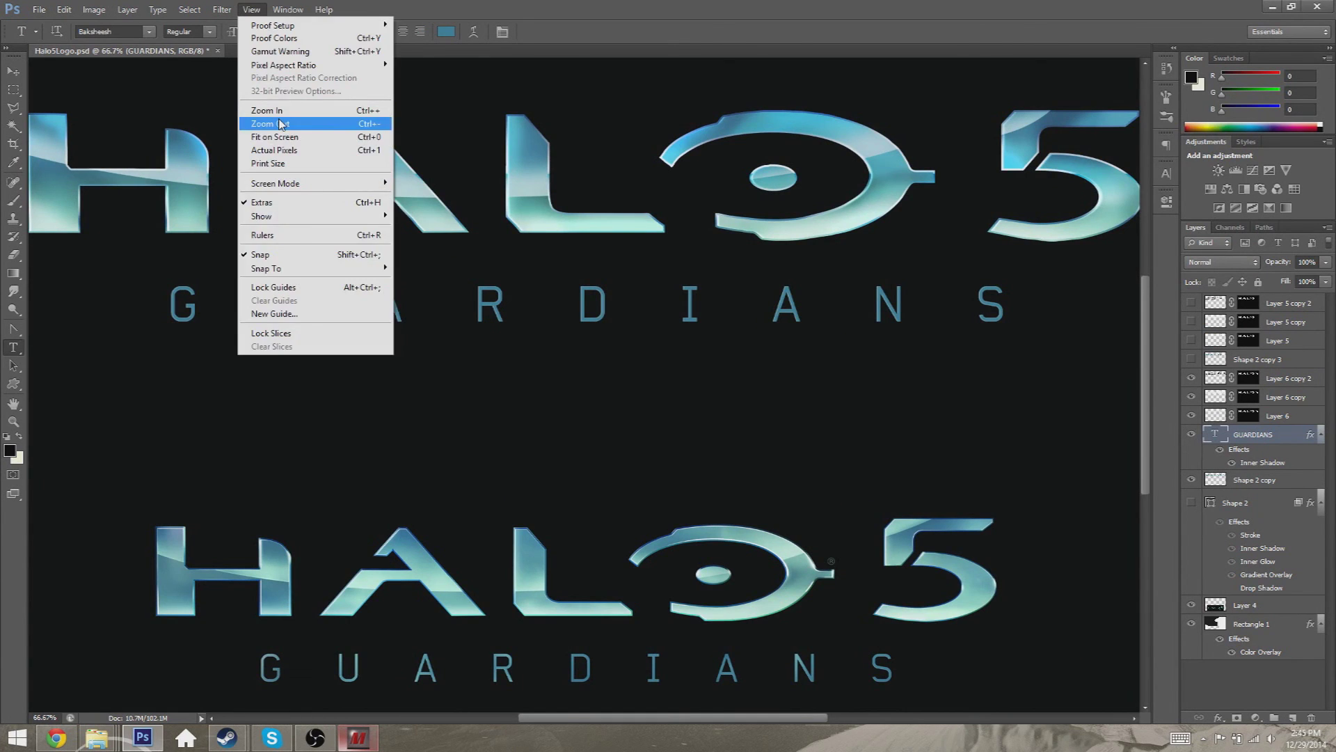
{"action": "left_click", "coordinate": [272, 124]}
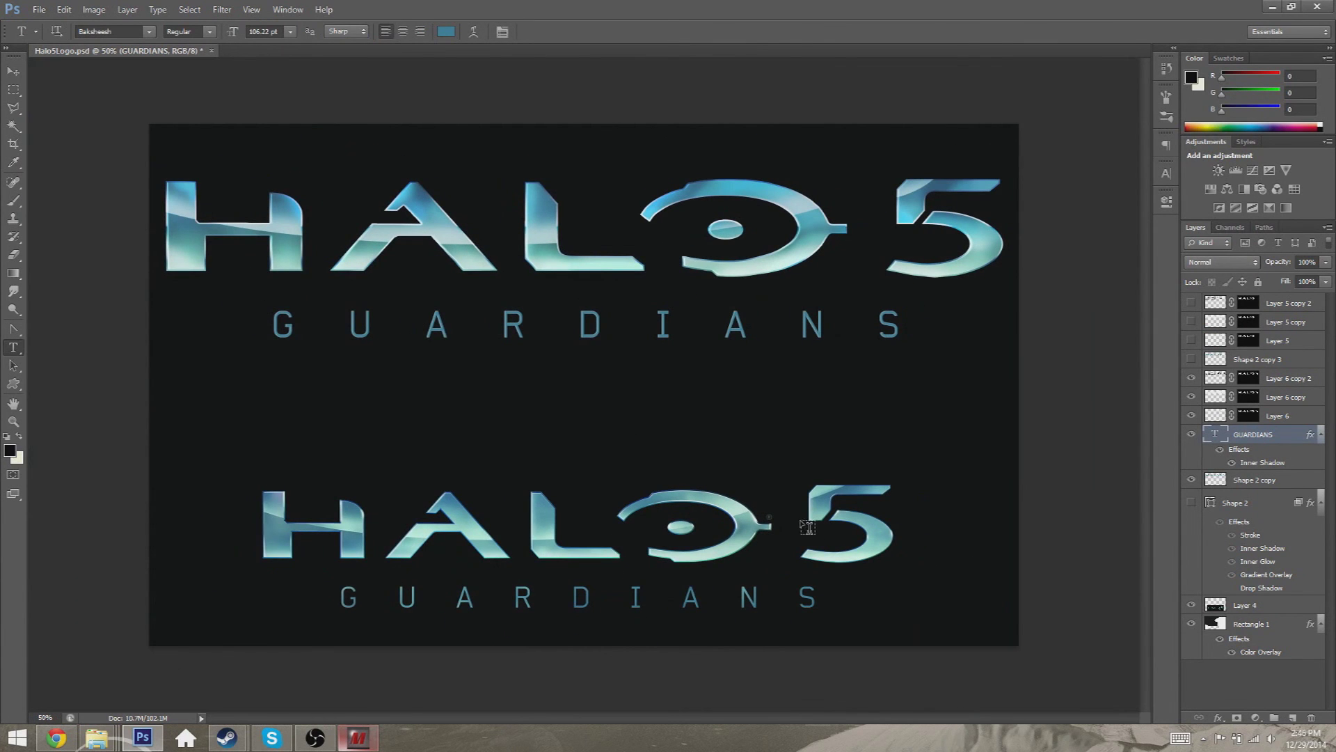
{"action": "left_click", "coordinate": [1191, 605]}
{"action": "left_click", "coordinate": [1191, 623]}
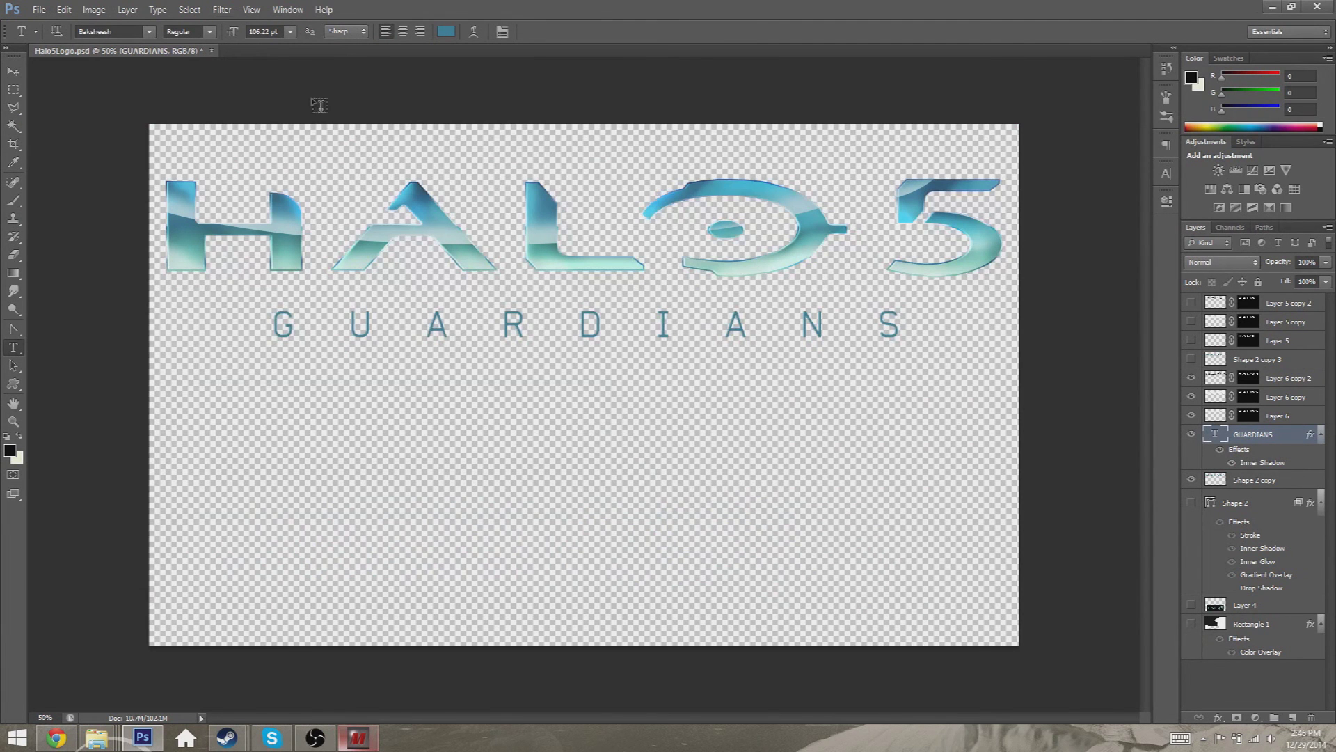